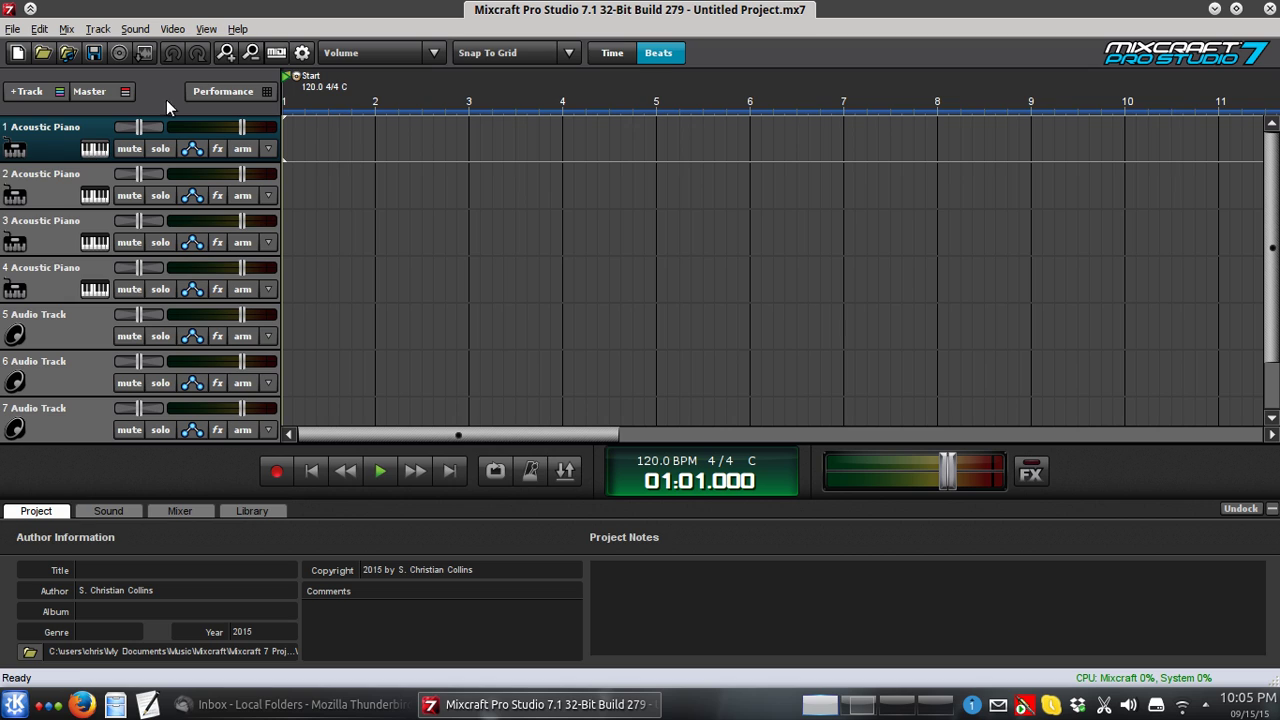
Step: Load TAL-NoiseMaker from the VSTi category onto track 1 and open its editor
{"action": "left_click", "coordinate": [92, 149]}
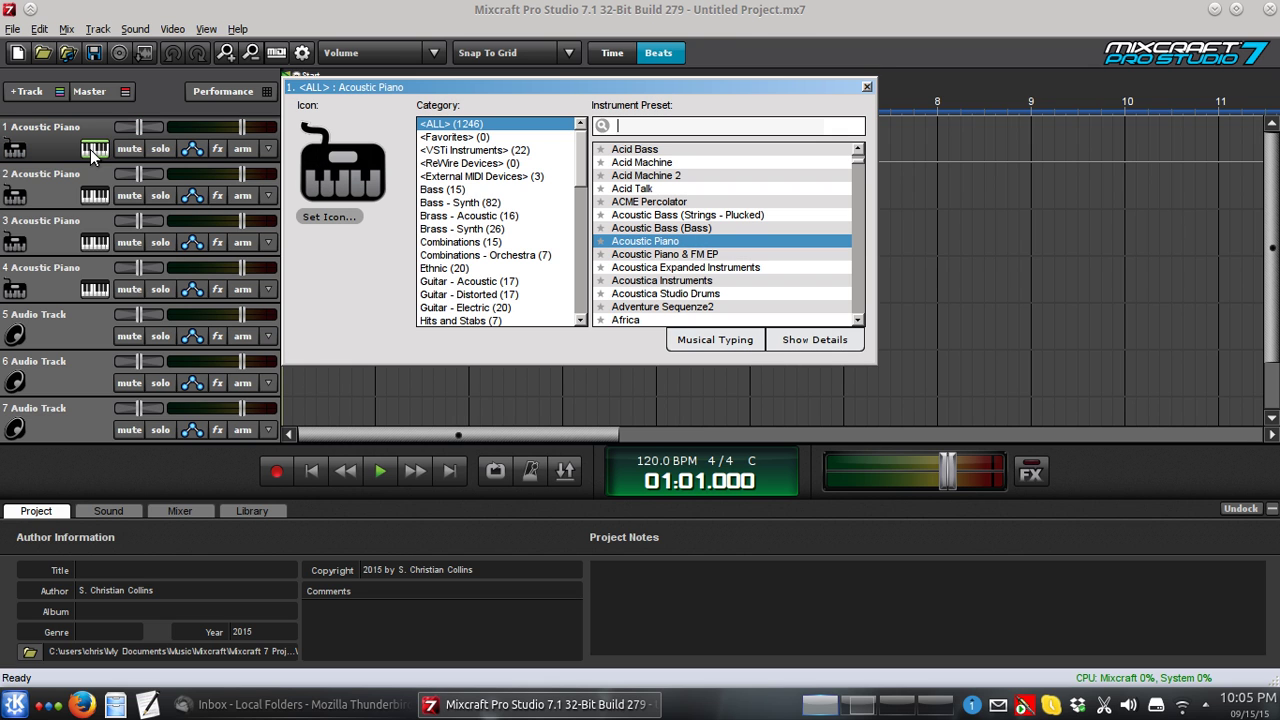
{"action": "left_click", "coordinate": [458, 151]}
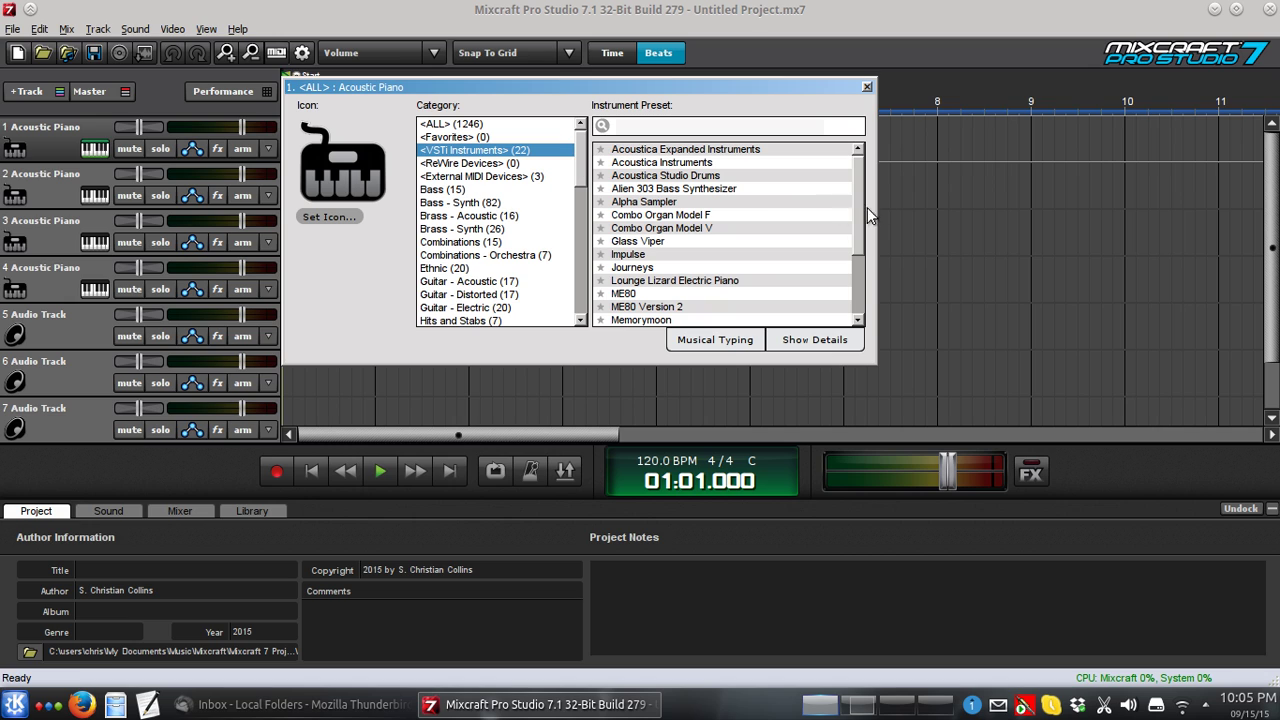
{"action": "left_click_drag", "start_coordinate": [861, 193], "coordinate": [863, 256]}
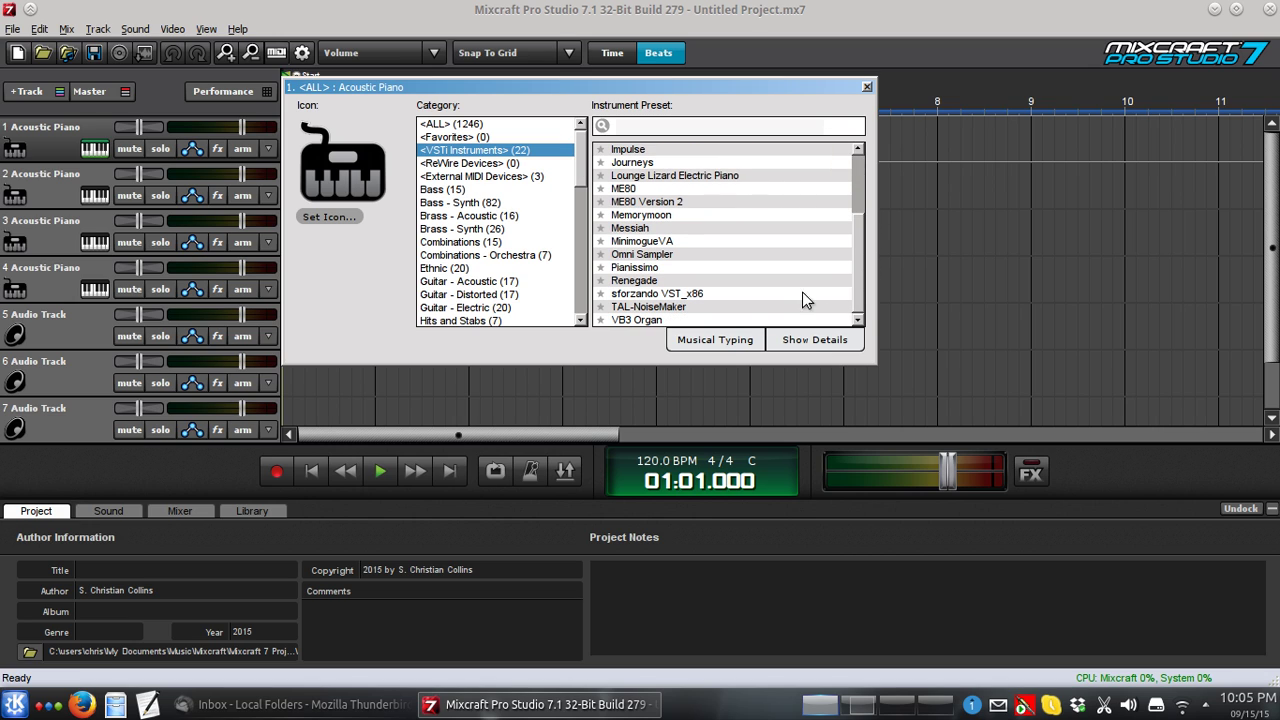
{"action": "left_click", "coordinate": [648, 308]}
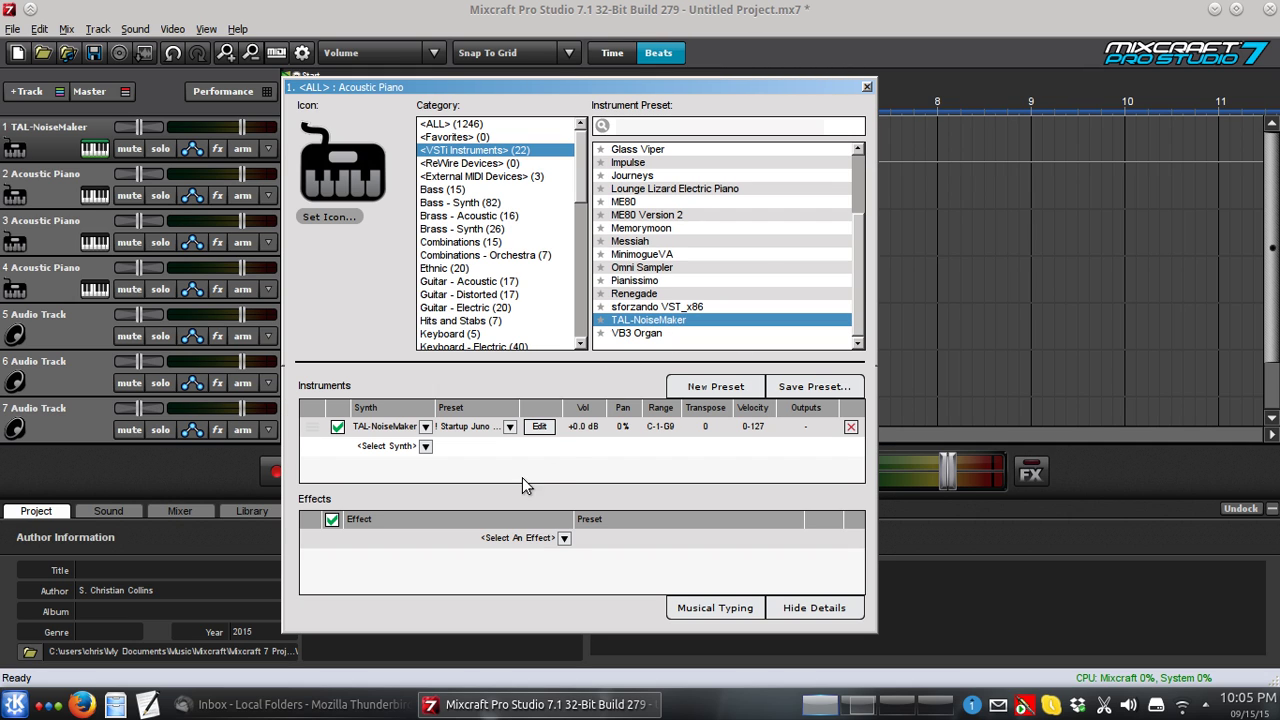
{"action": "left_click", "coordinate": [542, 427]}
Step: In the TAL-NoiseMaker editor, turn the MASTER SUB level down to -96.00 dB
{"action": "left_click", "coordinate": [538, 427]}
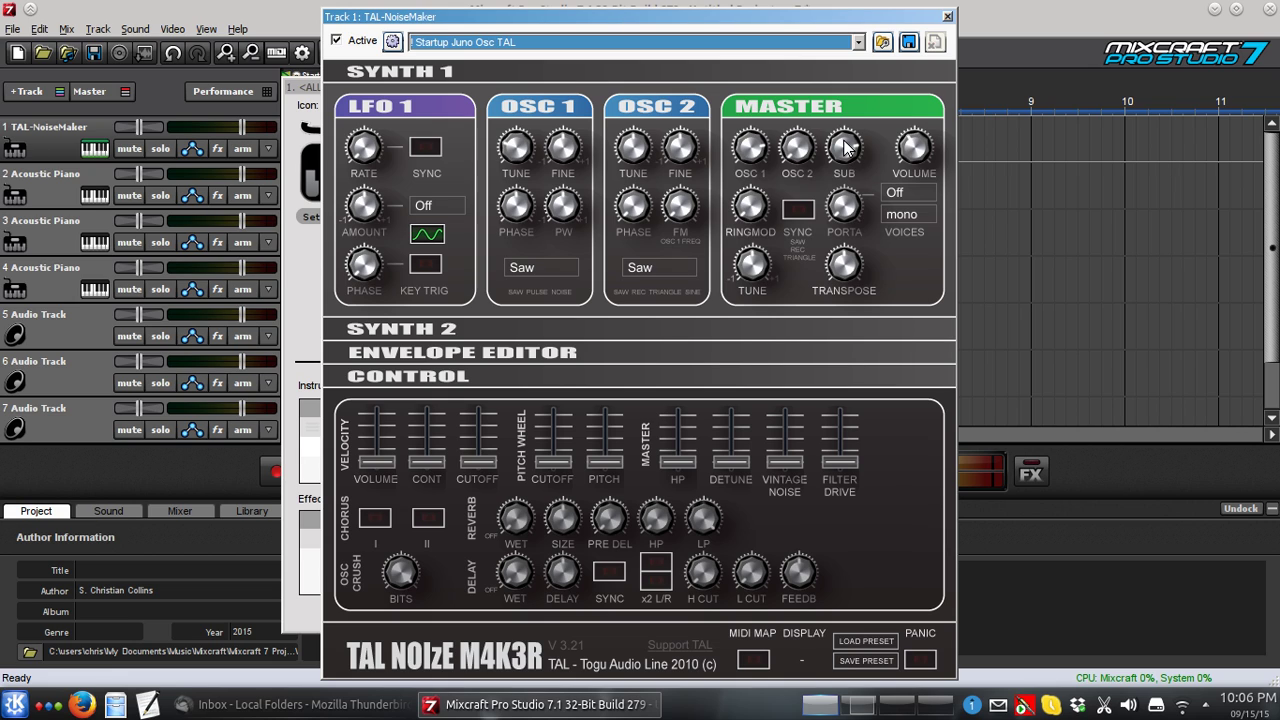
{"action": "left_click_drag", "start_coordinate": [845, 147], "coordinate": [845, 341]}
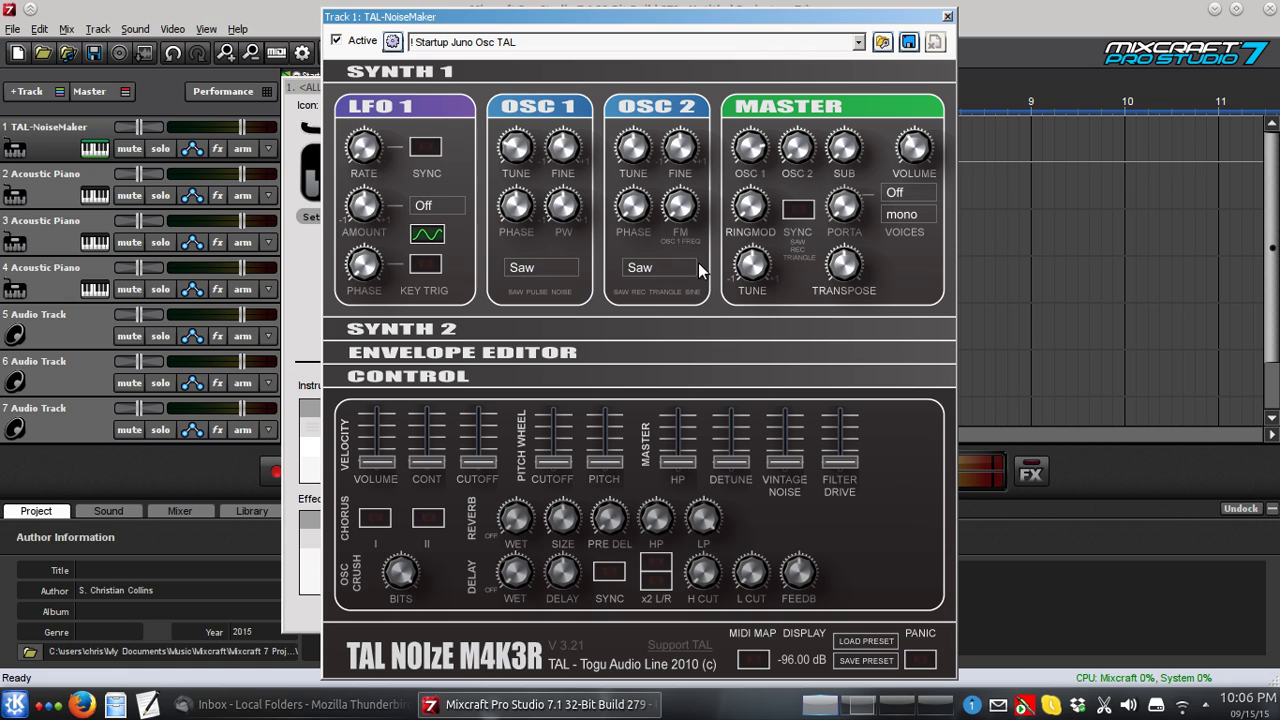
{"action": "left_click", "coordinate": [536, 268]}
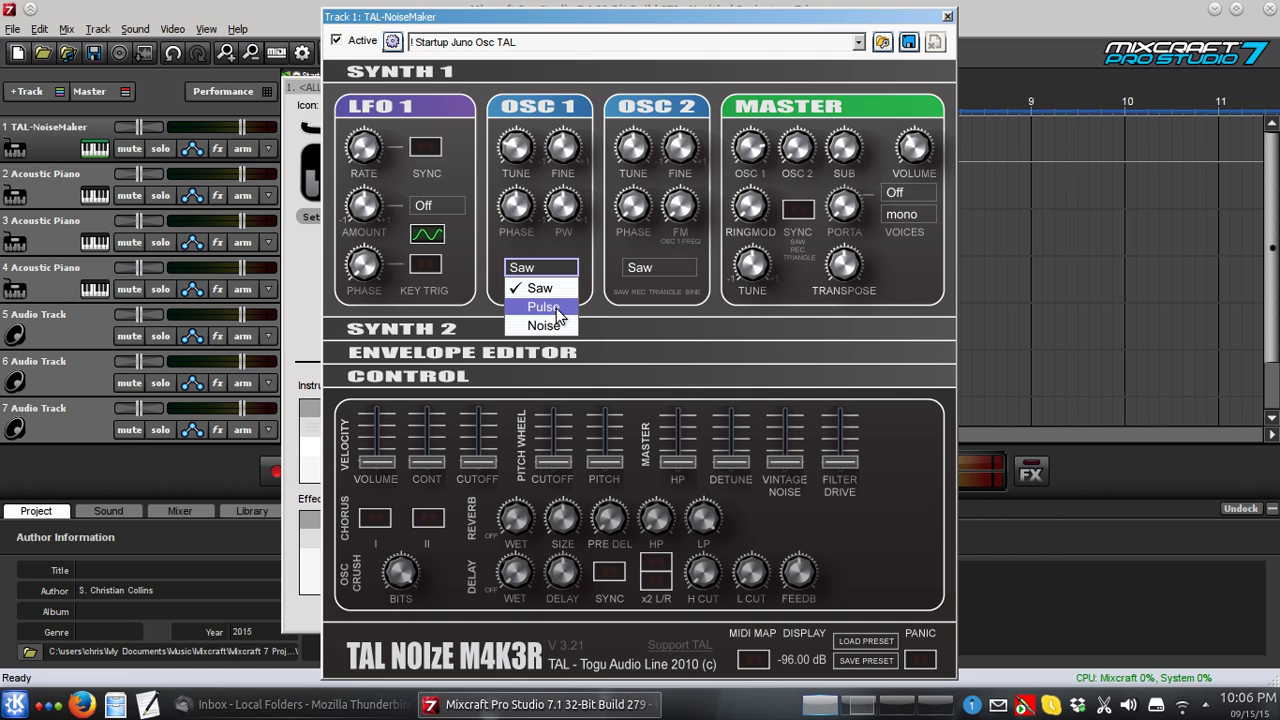
{"action": "left_click", "coordinate": [555, 308]}
{"action": "left_click", "coordinate": [545, 270]}
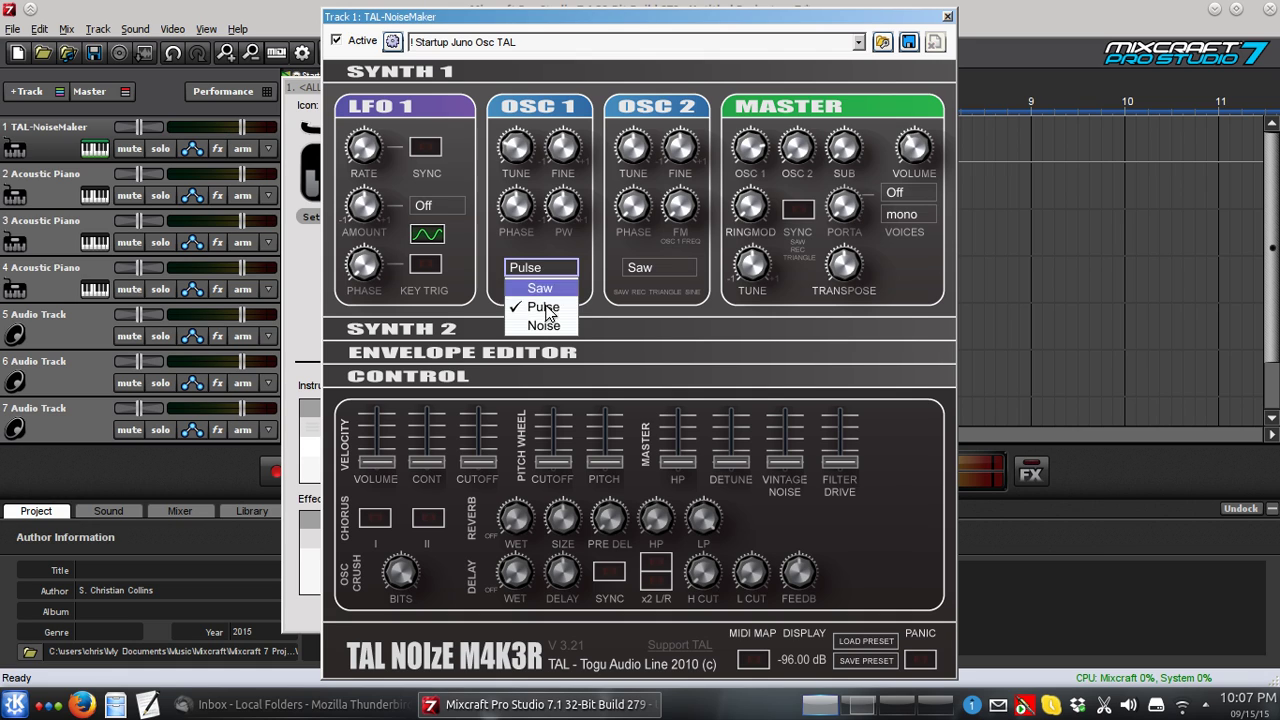
{"action": "left_click", "coordinate": [542, 325]}
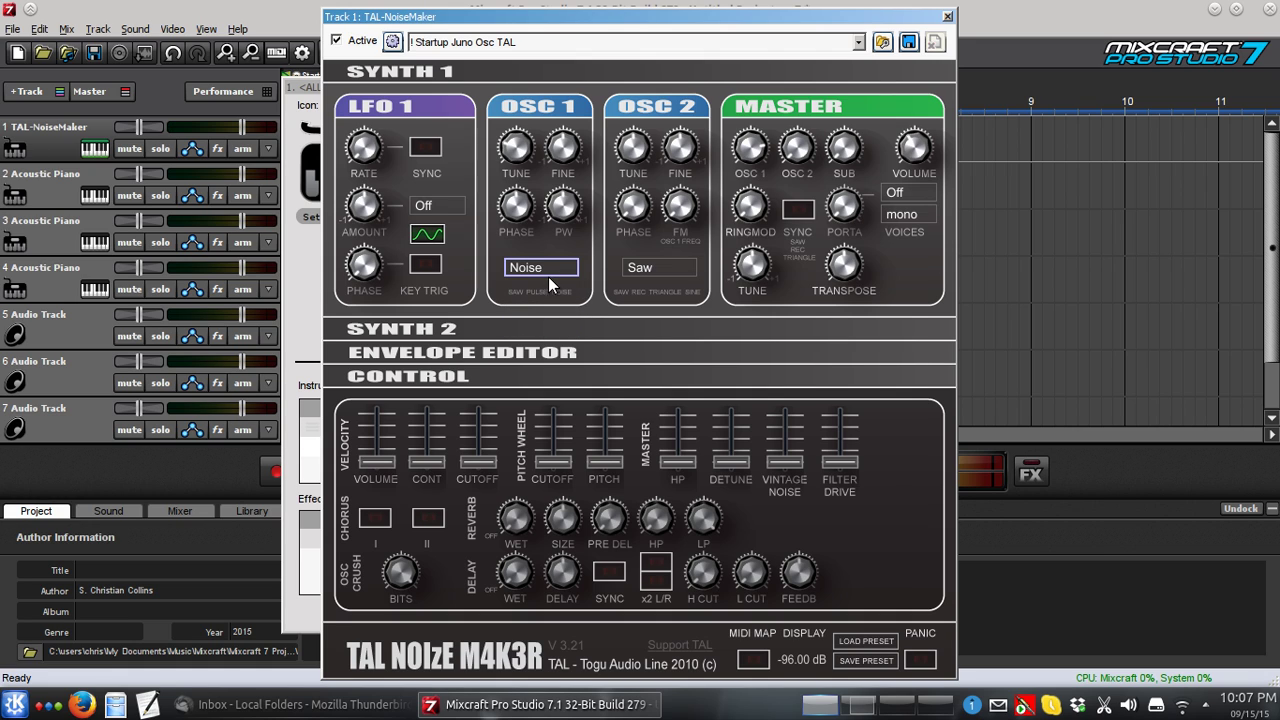
{"action": "left_click", "coordinate": [545, 267]}
{"action": "left_click", "coordinate": [548, 291]}
{"action": "left_click", "coordinate": [655, 268]}
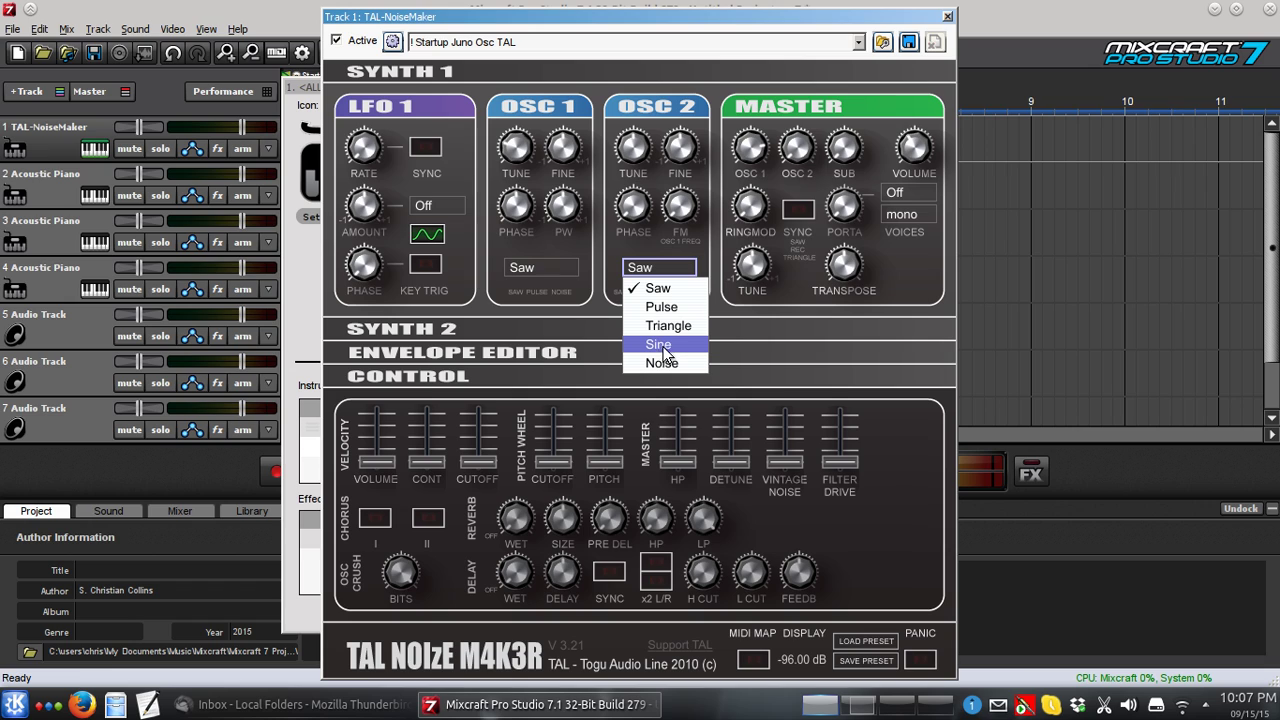
{"action": "left_click", "coordinate": [609, 252]}
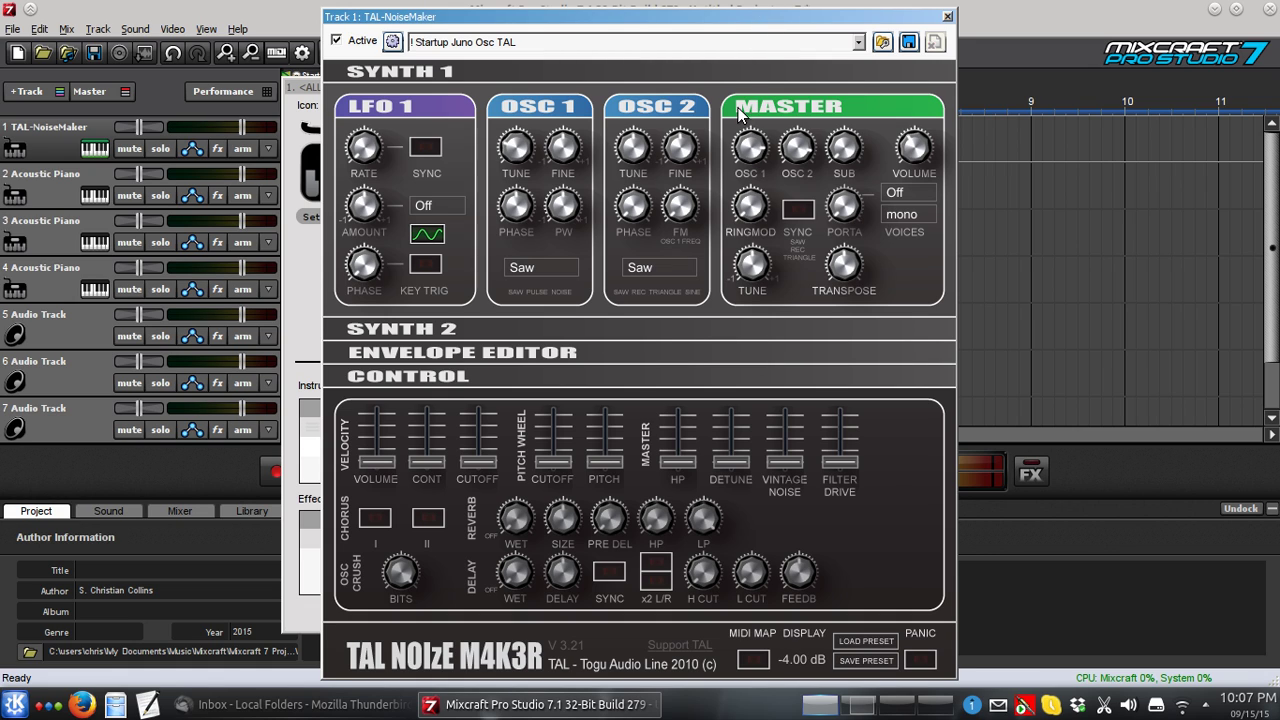
Step: Tune oscillator 2 to about -9 semitones and lower its fine tuning
{"action": "left_click", "coordinate": [638, 152]}
{"action": "mouse_move", "coordinate": [638, 152]}
{"action": "left_mouse_down"}
{"action": "mouse_move", "coordinate": [641, 190]}
{"action": "mouse_move", "coordinate": [639, 153]}
{"action": "mouse_move", "coordinate": [641, 176]}
{"action": "left_mouse_up"}
{"action": "left_click_drag", "start_coordinate": [633, 155], "coordinate": [676, 127]}
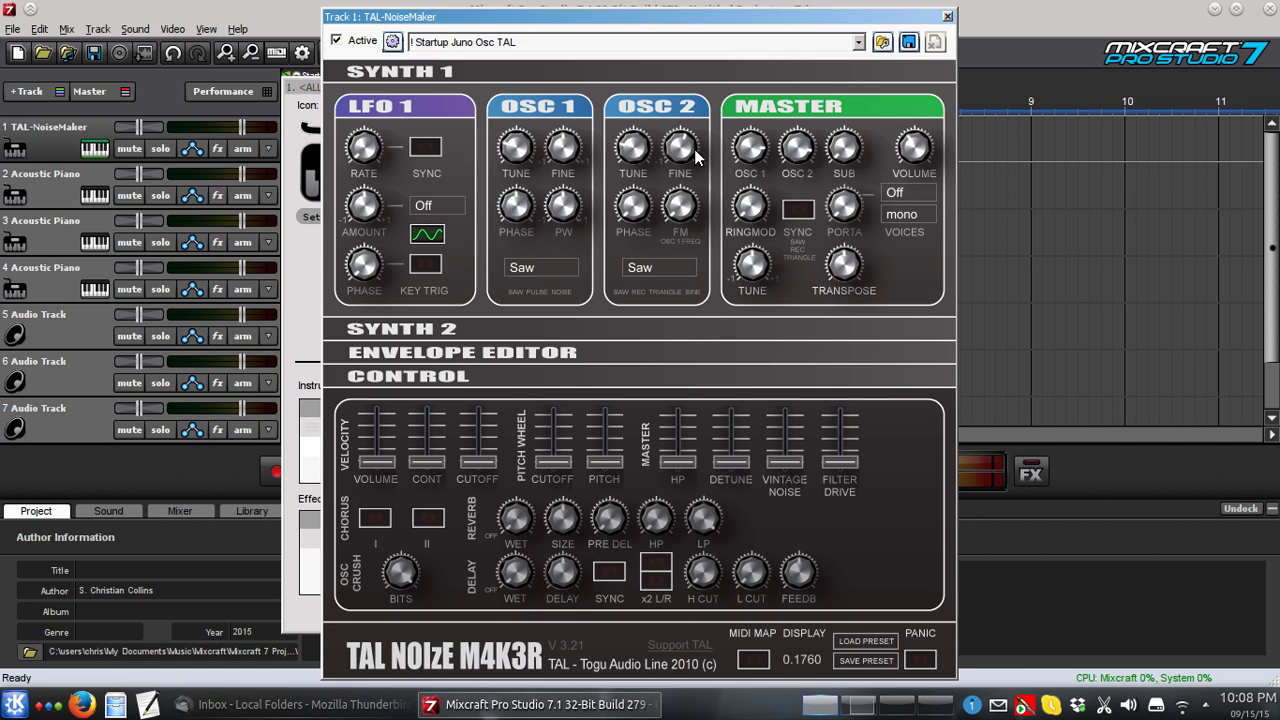
{"action": "left_click_drag", "start_coordinate": [681, 150], "coordinate": [685, 180]}
Step: Turn oscillator 1's level fully down and try Sine on oscillator 2 before returning it to Saw
{"action": "left_click_drag", "start_coordinate": [757, 148], "coordinate": [741, 392]}
{"action": "left_click", "coordinate": [666, 268]}
{"action": "left_click", "coordinate": [660, 344]}
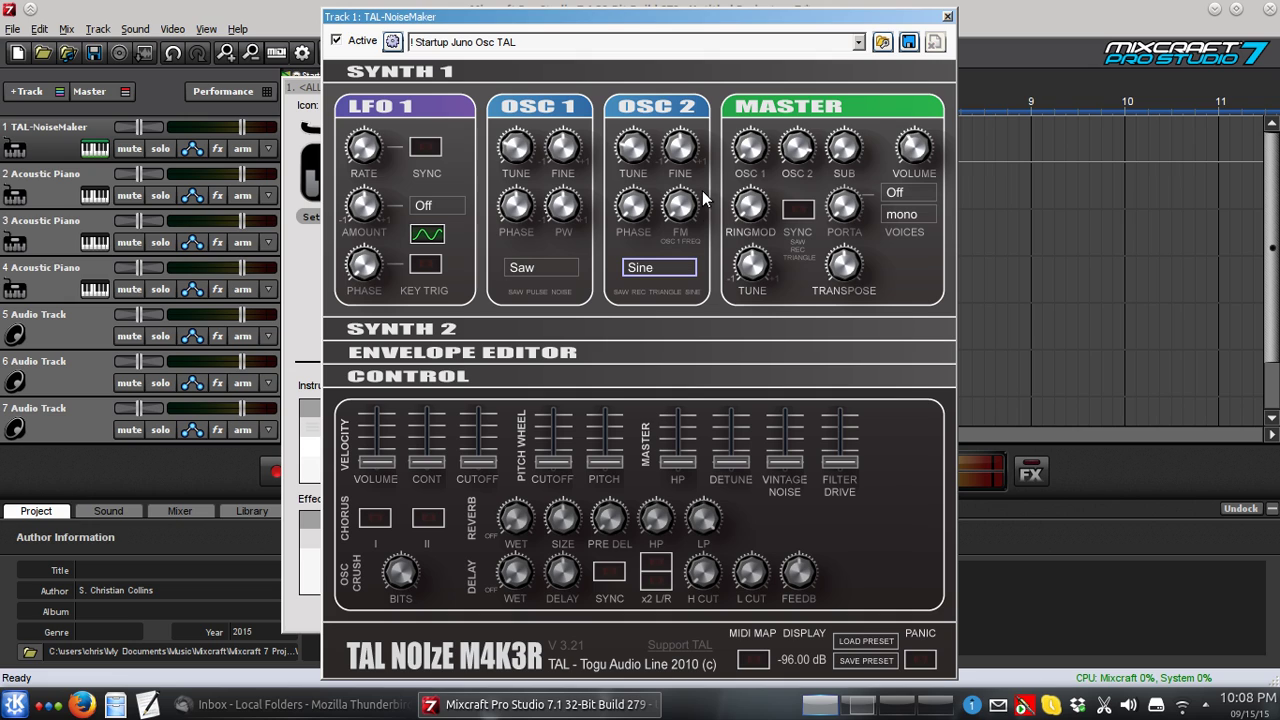
{"action": "left_click", "coordinate": [669, 270]}
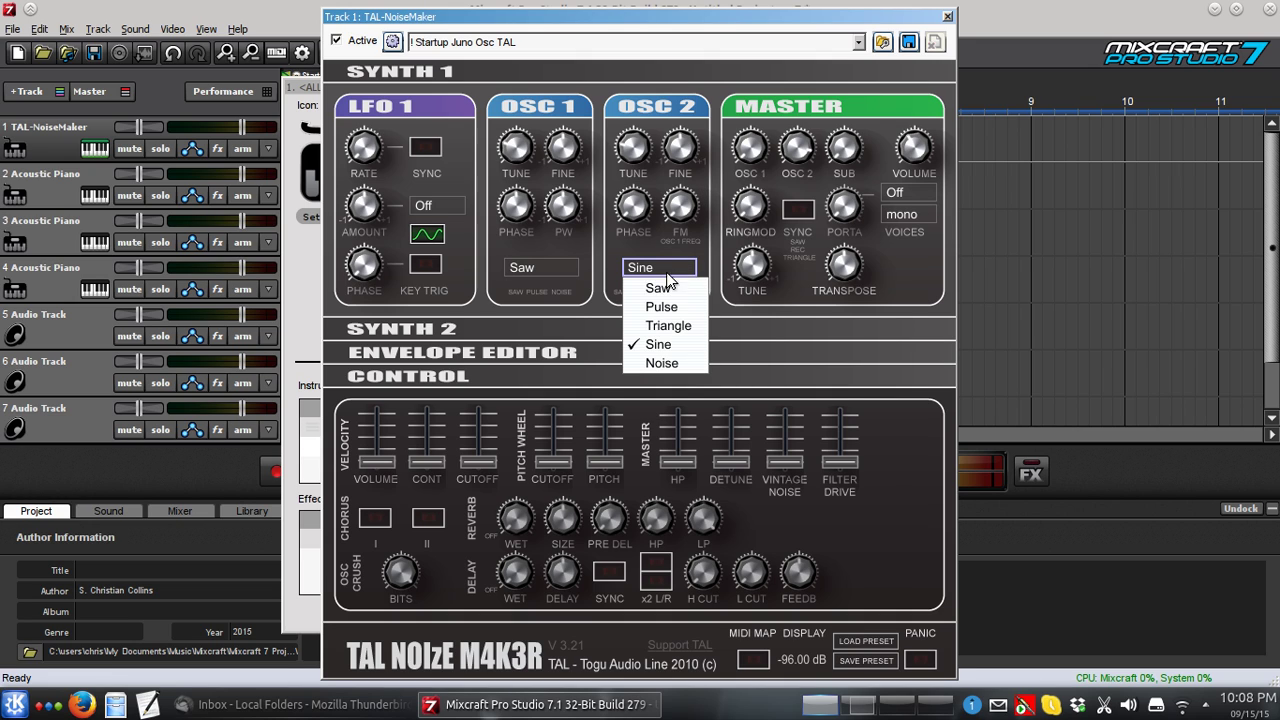
{"action": "left_click", "coordinate": [682, 282]}
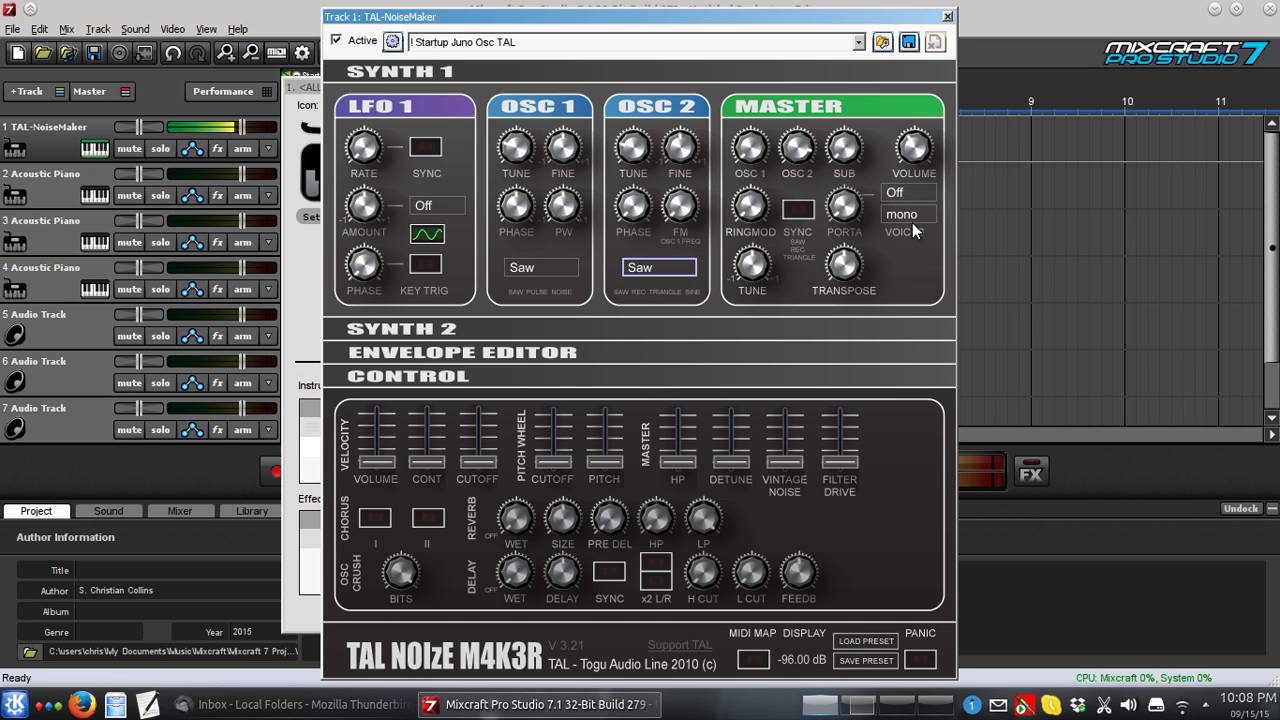
{"action": "left_click", "coordinate": [648, 148]}
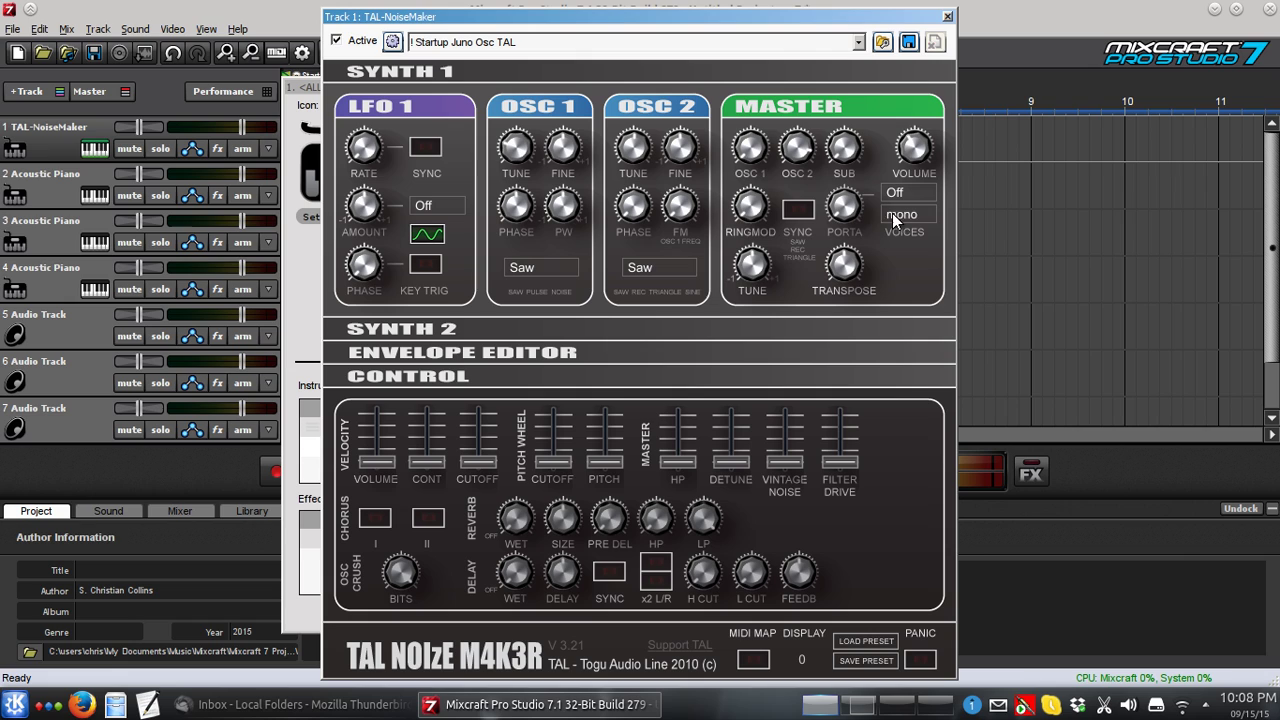
Step: Try six voices of polyphony, then set the synth back to mono
{"action": "left_click", "coordinate": [924, 216]}
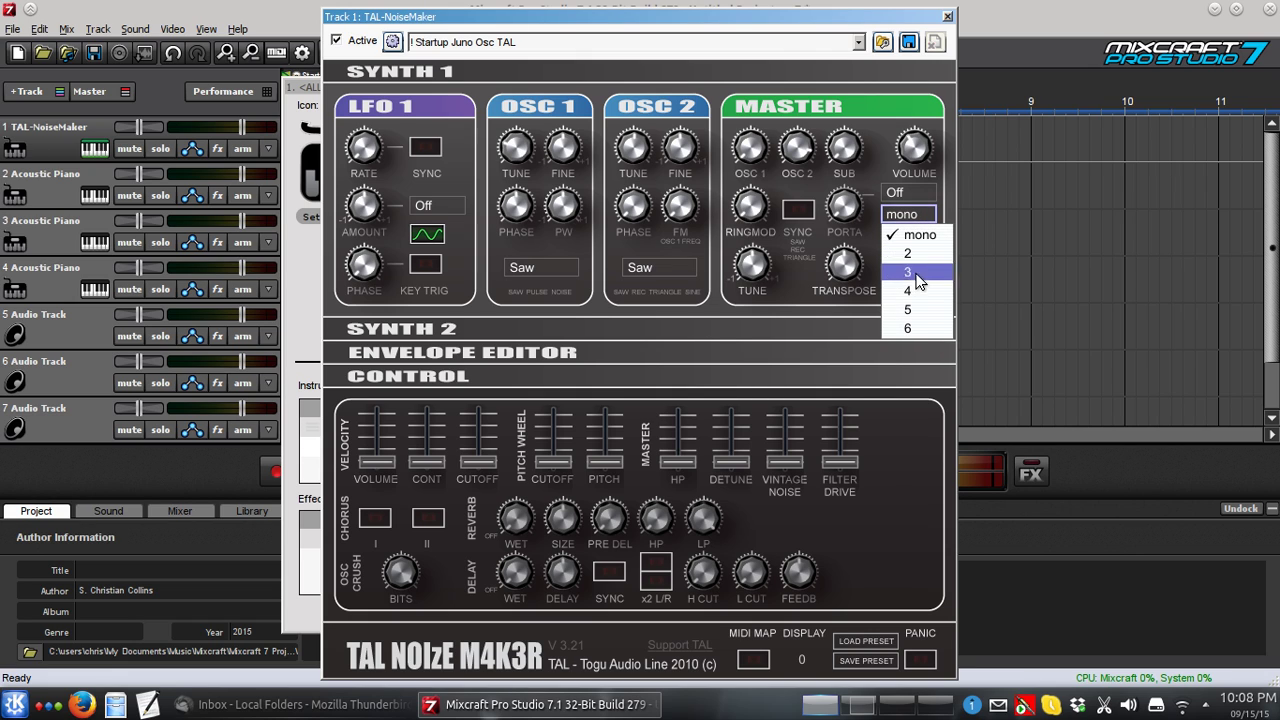
{"action": "left_click", "coordinate": [920, 328]}
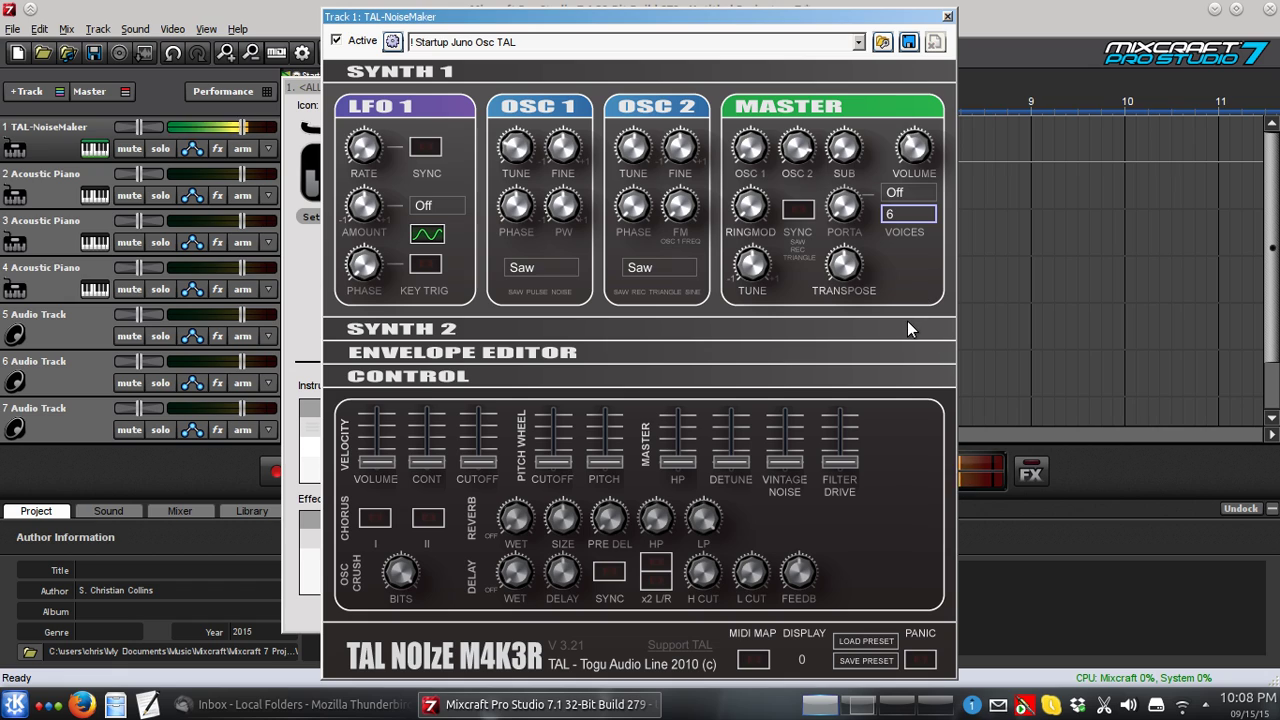
{"action": "left_click", "coordinate": [910, 215]}
{"action": "left_click", "coordinate": [913, 238]}
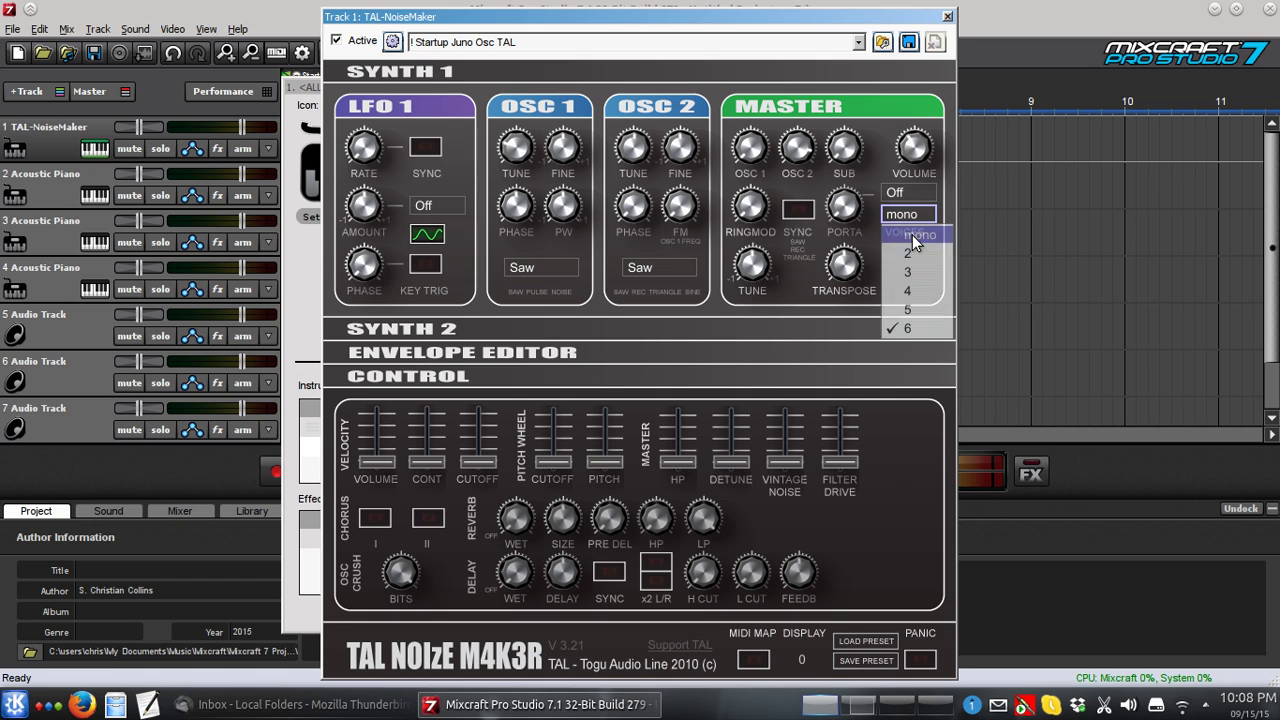
Step: Set portamento mode to Auto and try portamento amounts between 0.25 and 0.45
{"action": "left_click", "coordinate": [921, 196]}
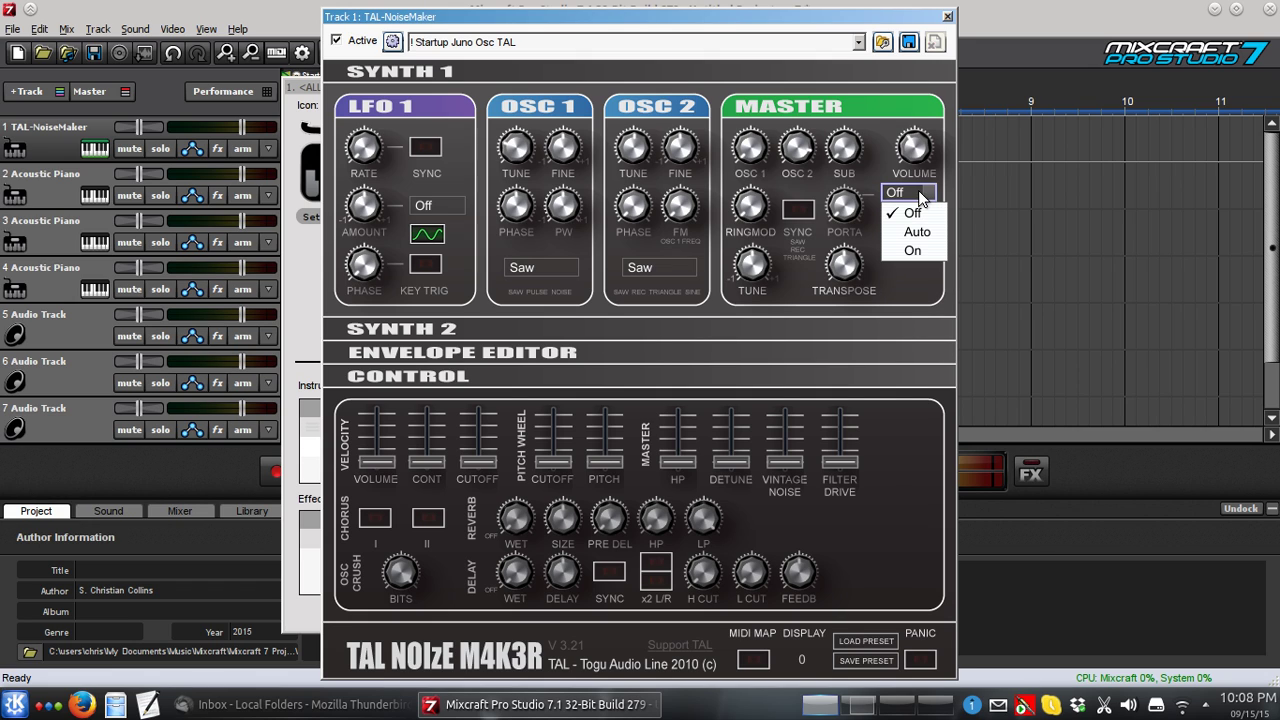
{"action": "left_click", "coordinate": [918, 233]}
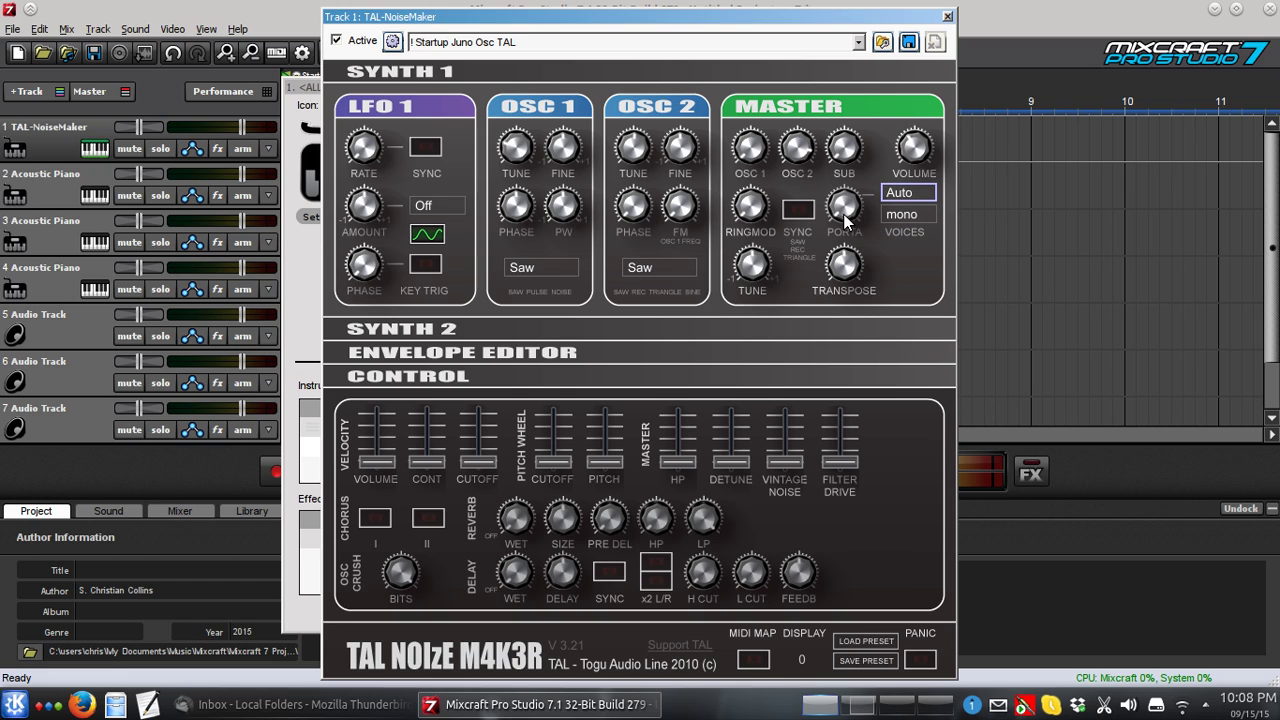
{"action": "left_click_drag", "start_coordinate": [845, 225], "coordinate": [847, 192]}
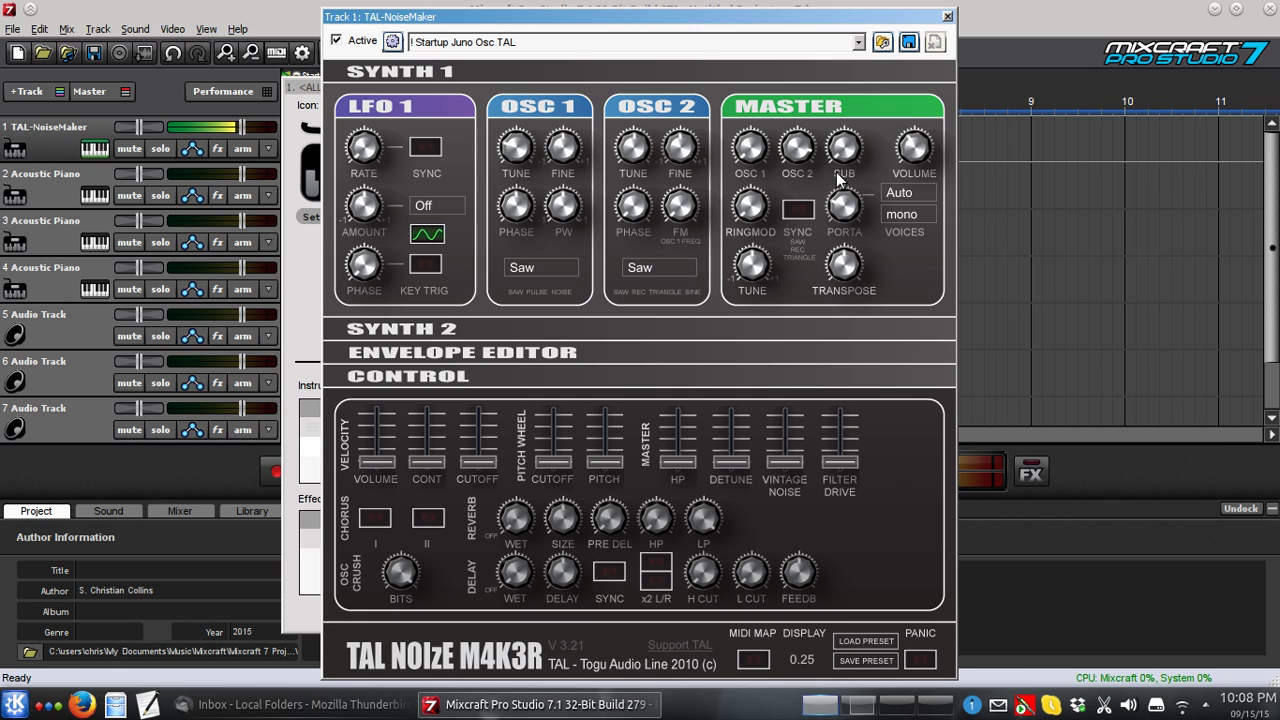
{"action": "left_click_drag", "start_coordinate": [852, 220], "coordinate": [850, 172]}
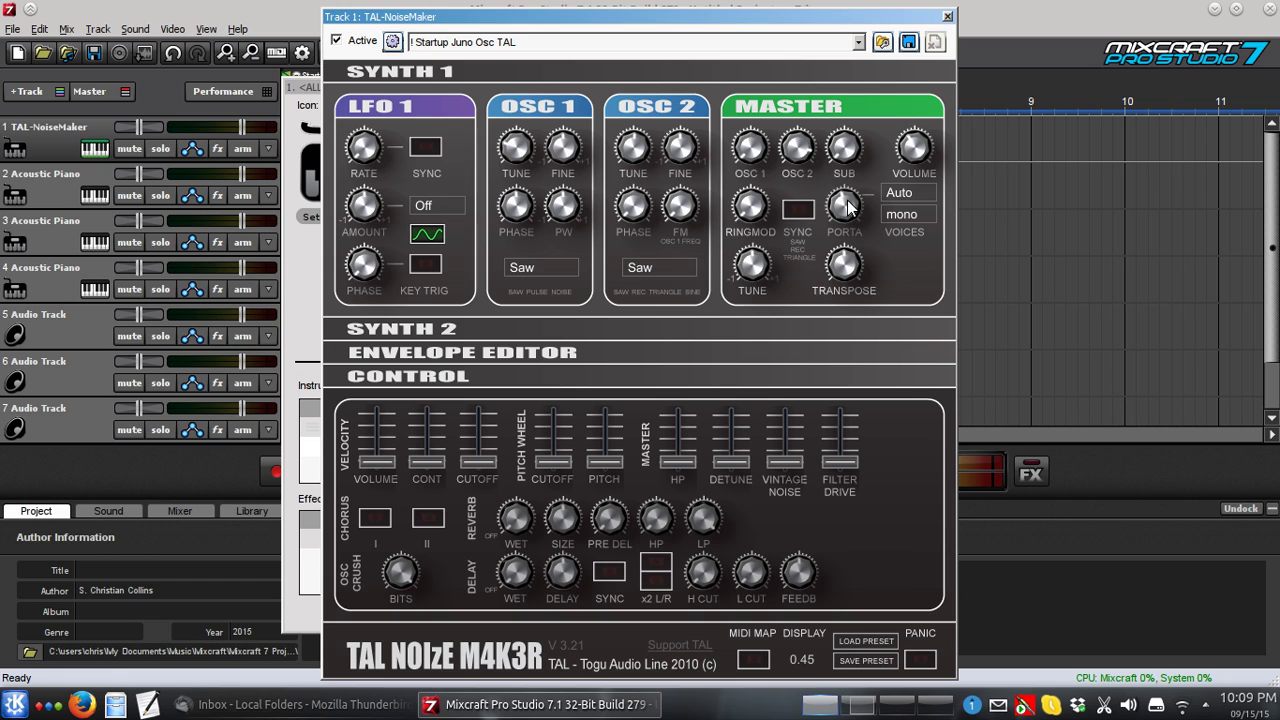
{"action": "mouse_move", "coordinate": [850, 200]}
{"action": "left_mouse_down"}
{"action": "mouse_move", "coordinate": [848, 255]}
{"action": "mouse_move", "coordinate": [845, 180]}
{"action": "left_mouse_up"}
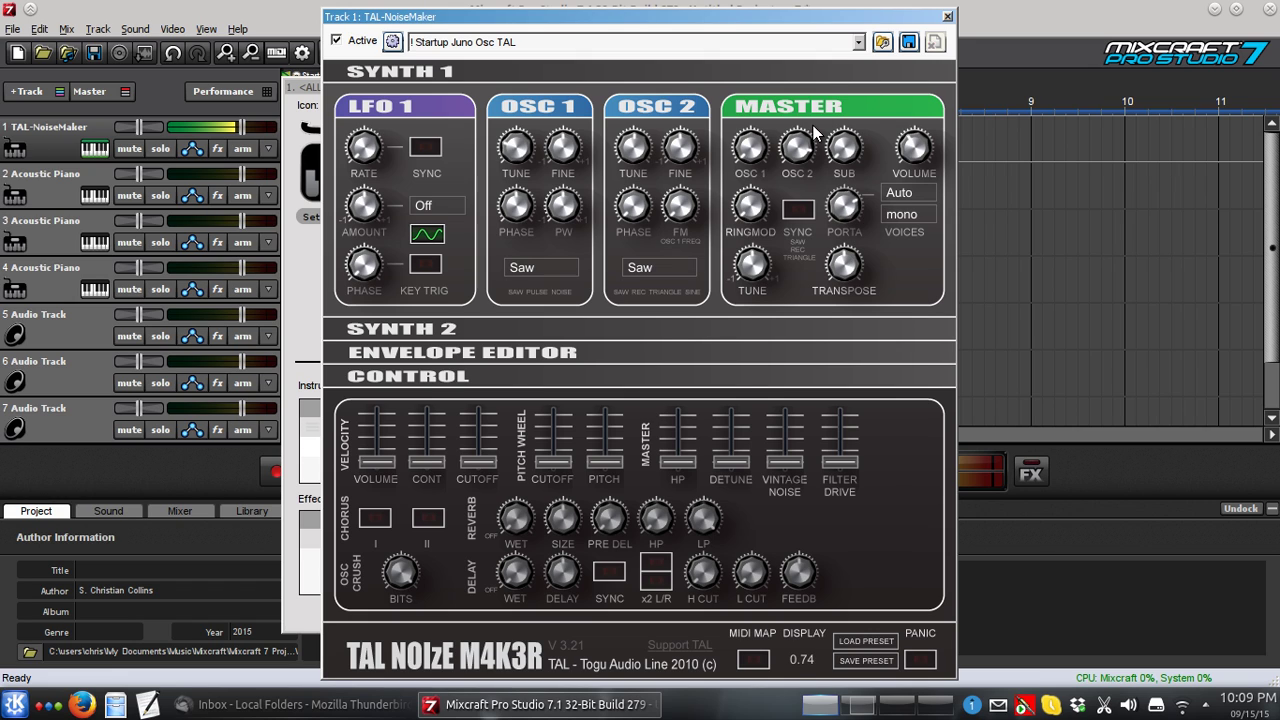
Step: Bring the portamento amount to 0.00 and switch portamento mode to Off
{"action": "left_click", "coordinate": [797, 163]}
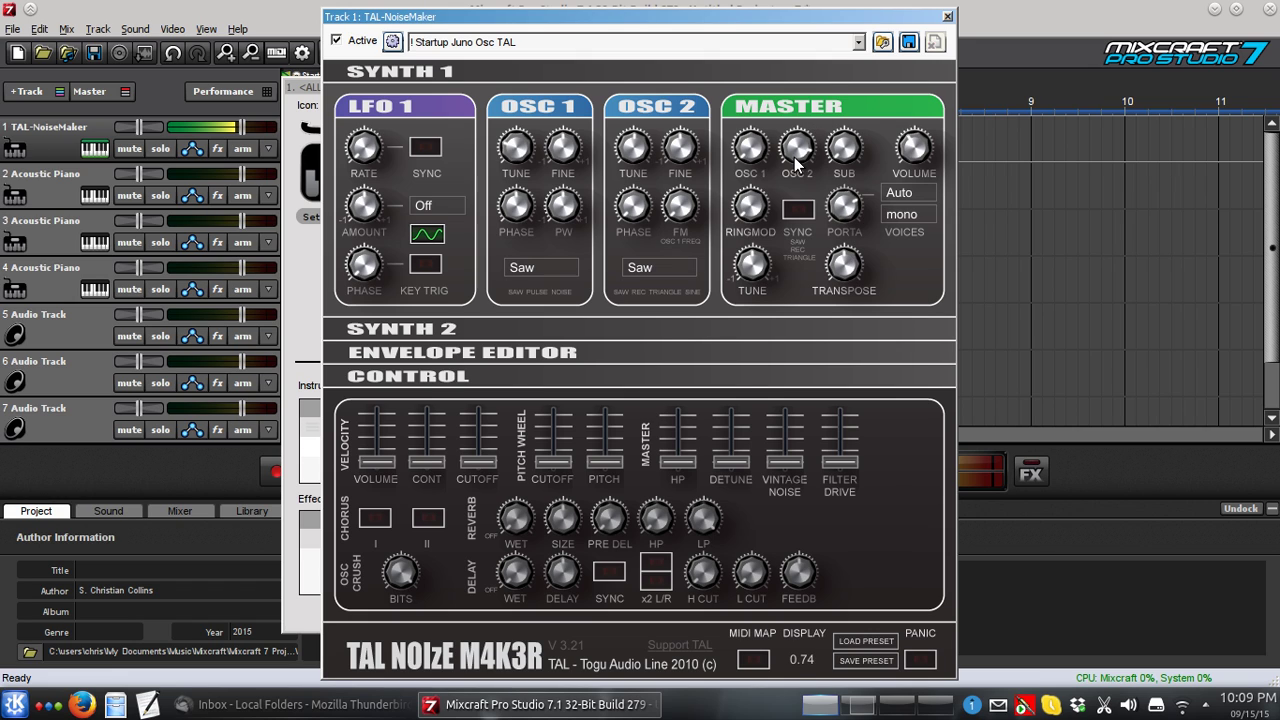
{"action": "left_click", "coordinate": [846, 207]}
{"action": "left_click", "coordinate": [845, 263]}
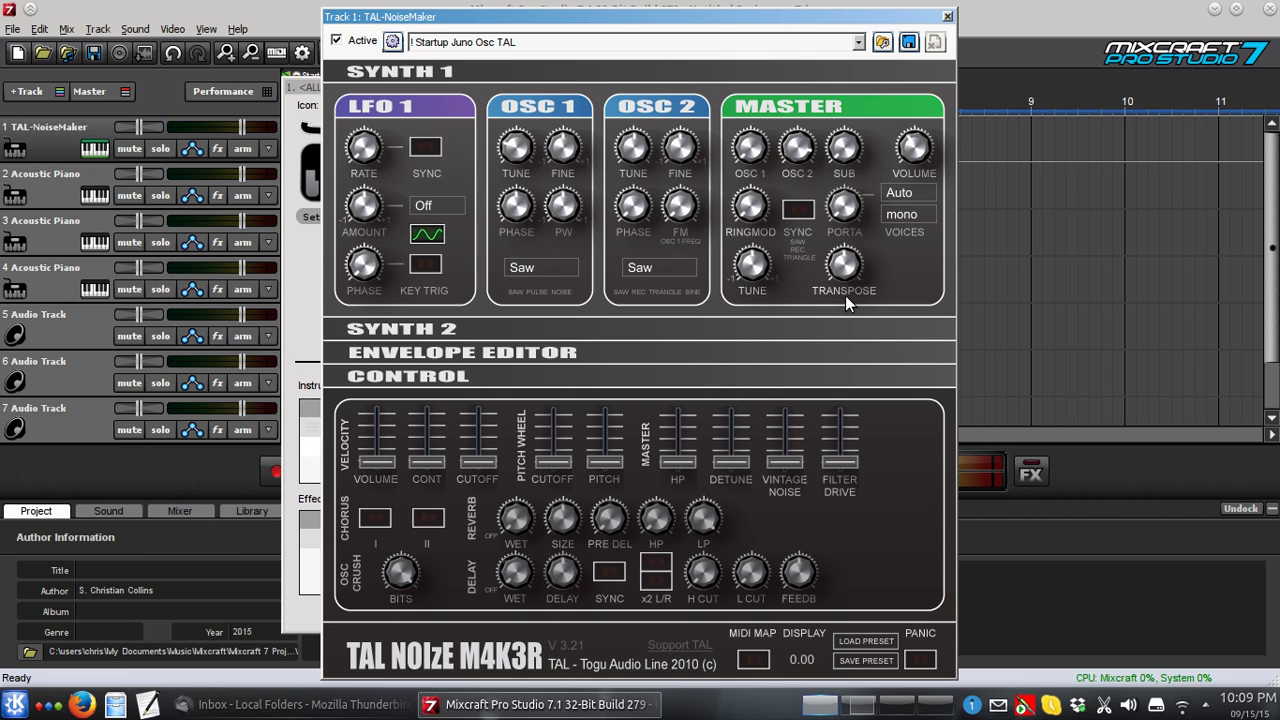
{"action": "left_click", "coordinate": [907, 193]}
{"action": "left_click", "coordinate": [911, 212]}
{"action": "left_click", "coordinate": [913, 217]}
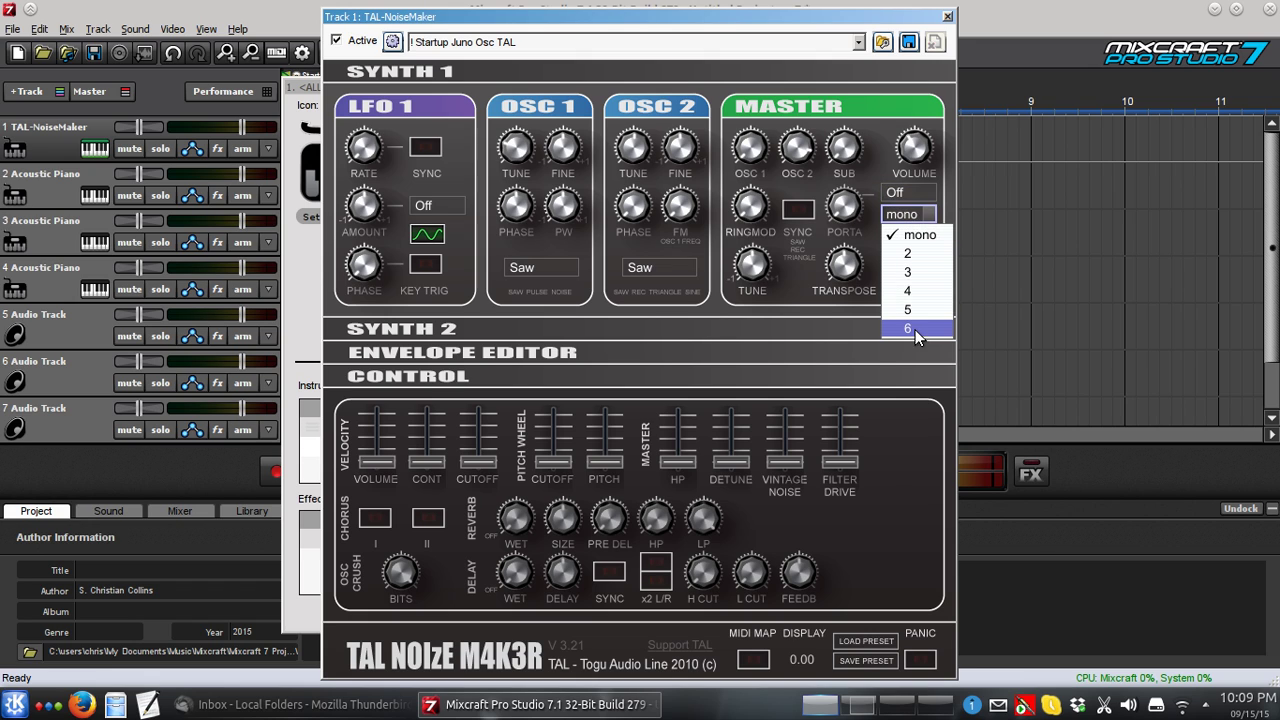
Step: Change VOICES from mono to 6
{"action": "left_click", "coordinate": [907, 330]}
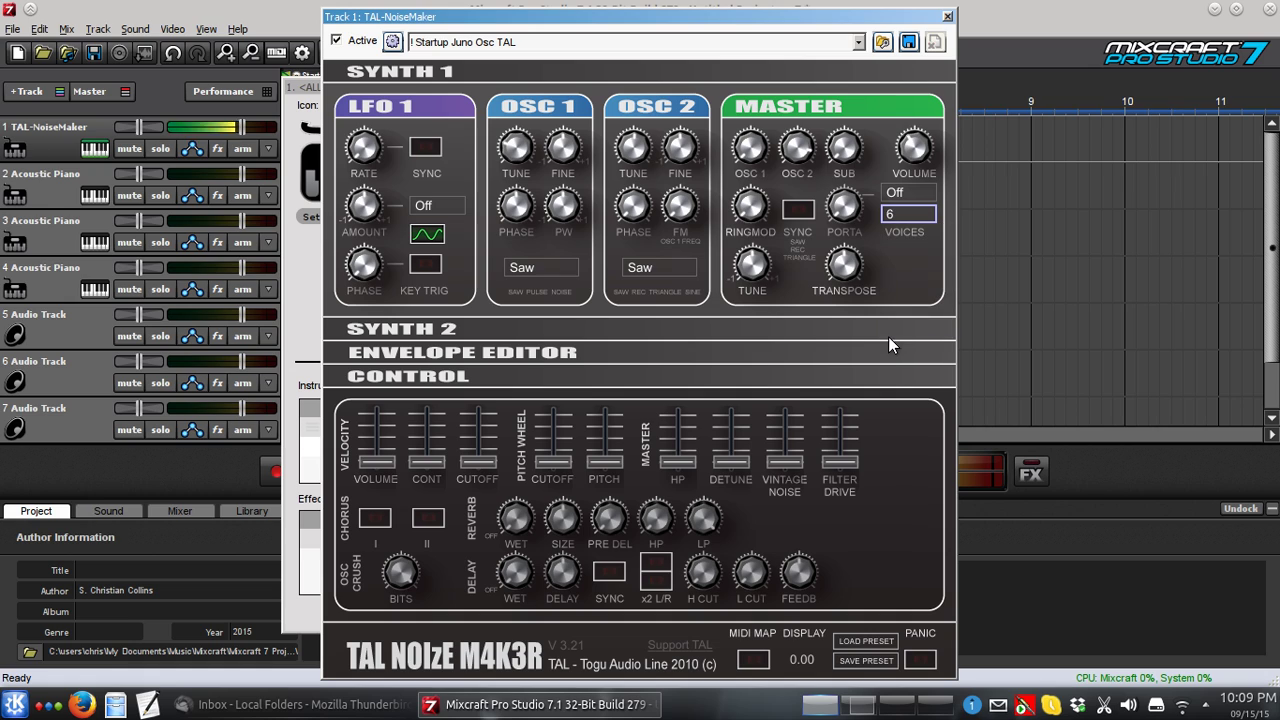
Step: Toggle the Synth 2, Envelope Editor and Synth 1 sections, leaving only the Synth 1 panels showing
{"action": "left_click", "coordinate": [419, 332]}
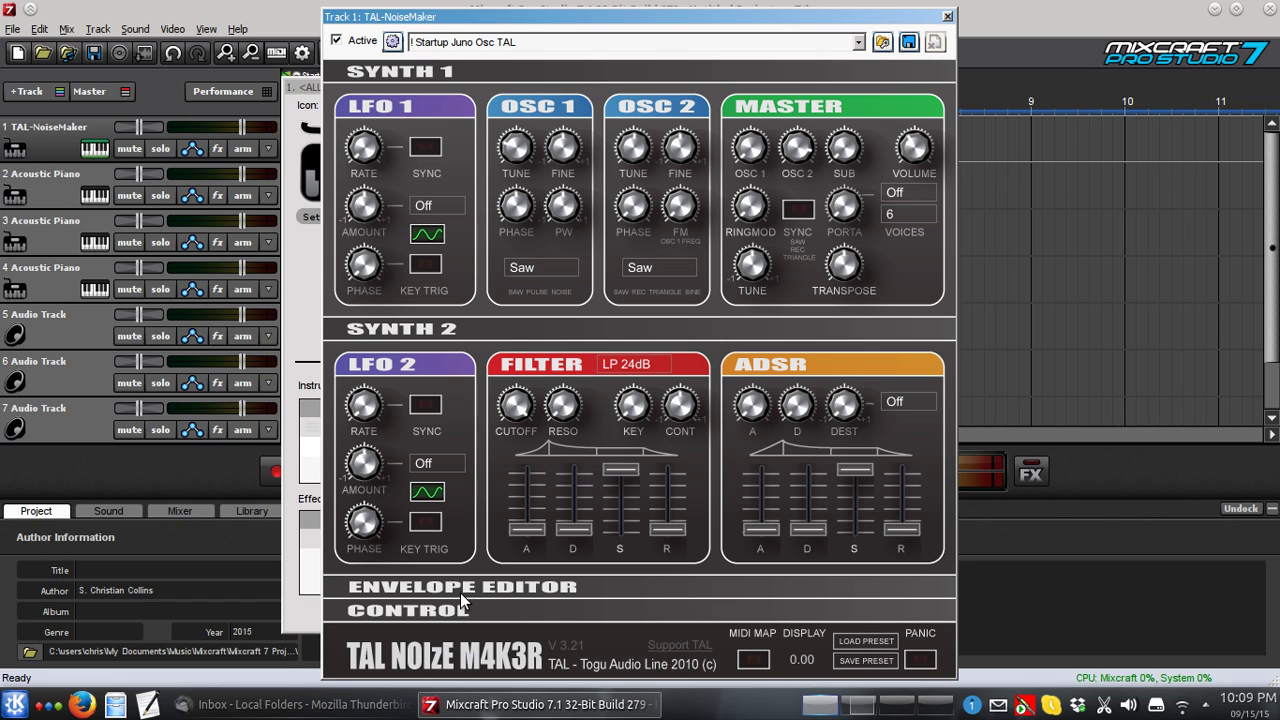
{"action": "left_click", "coordinate": [462, 588]}
{"action": "left_click", "coordinate": [420, 353]}
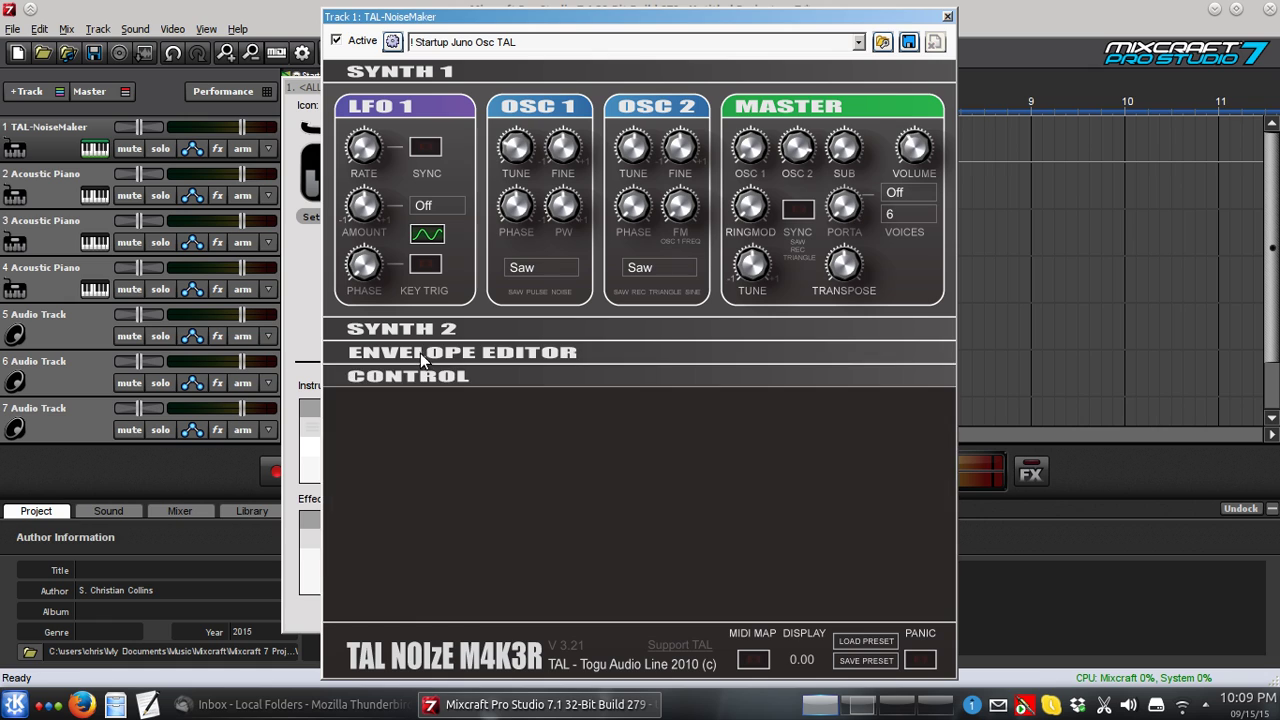
{"action": "left_click", "coordinate": [417, 335]}
{"action": "left_click", "coordinate": [418, 332]}
{"action": "left_click", "coordinate": [411, 72]}
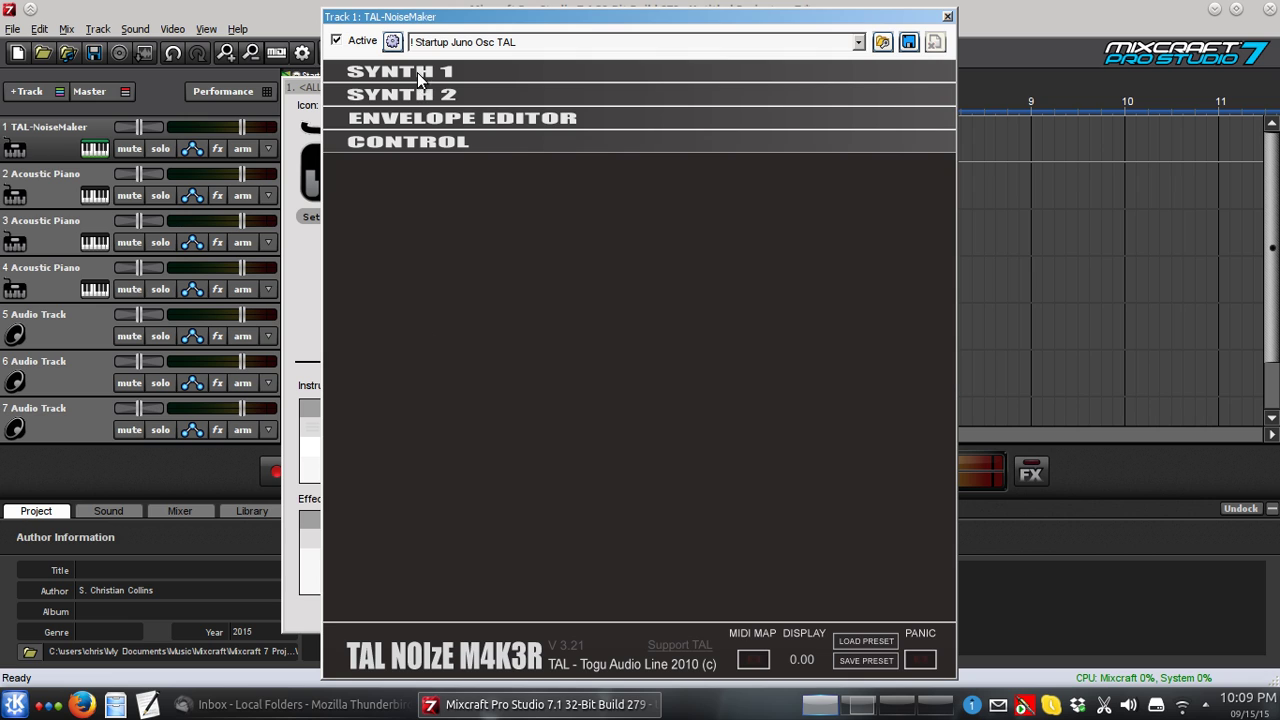
{"action": "left_click", "coordinate": [420, 72]}
{"action": "left_click", "coordinate": [429, 72]}
{"action": "left_click", "coordinate": [405, 96]}
{"action": "left_click", "coordinate": [401, 70]}
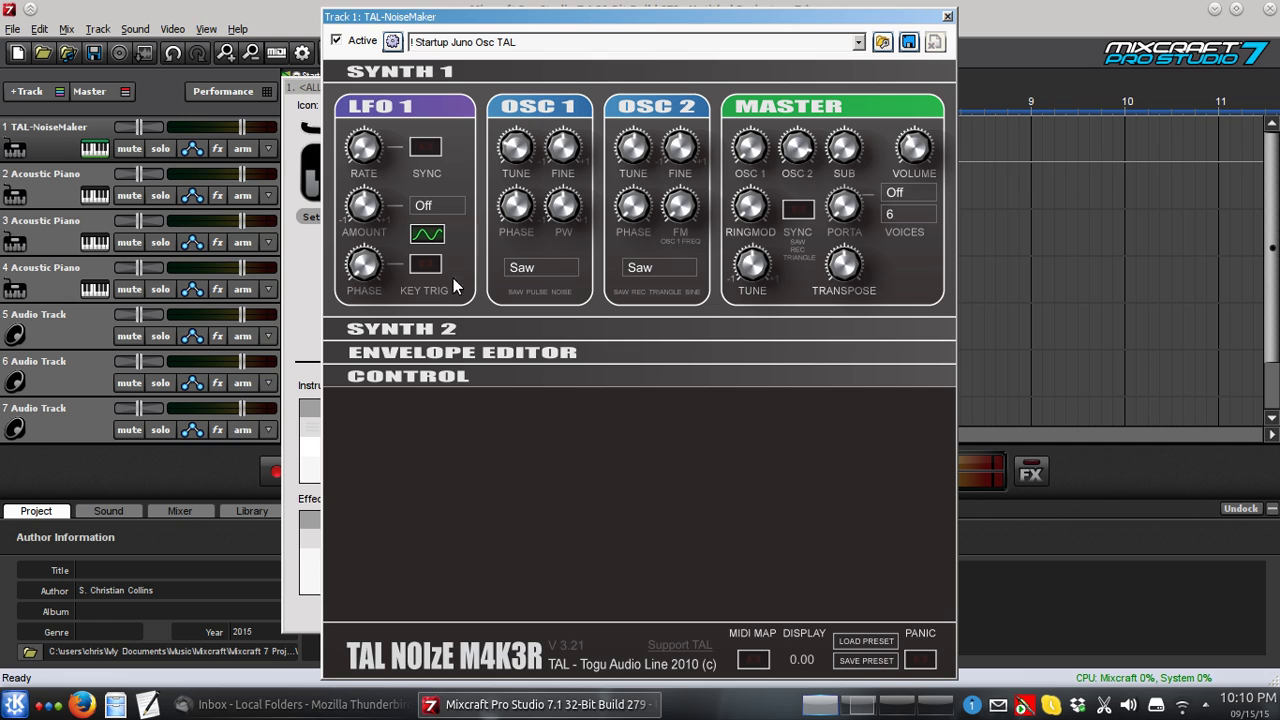
Step: Expand SYNTH 2 to reveal the LFO 2, LP 24dB filter and ADSR panels
{"action": "left_click", "coordinate": [425, 334]}
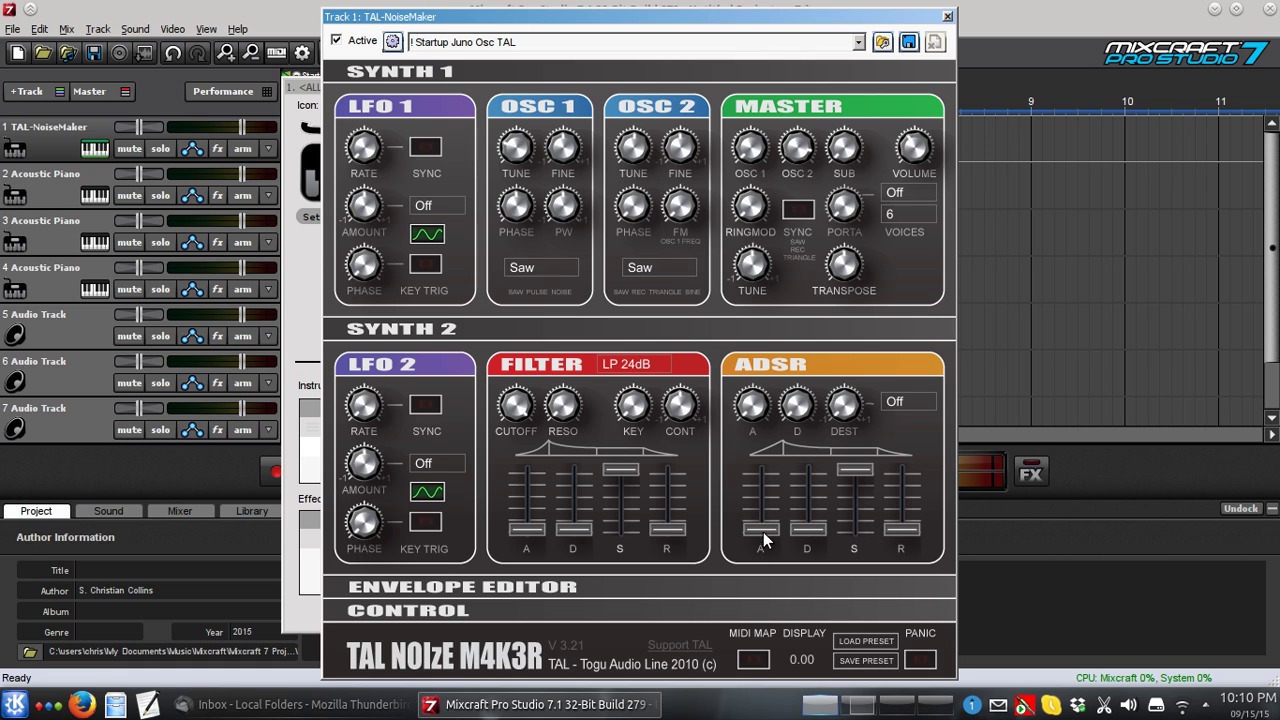
{"action": "left_click_drag", "start_coordinate": [762, 538], "coordinate": [757, 445]}
{"action": "left_click_drag", "start_coordinate": [765, 504], "coordinate": [763, 468]}
{"action": "left_click_drag", "start_coordinate": [761, 495], "coordinate": [787, 591]}
Step: Nudge ADSR decay up, adjust sustain, and try attack values between 0.39 and 0.53
{"action": "mouse_move", "coordinate": [806, 529]}
{"action": "left_mouse_down"}
{"action": "mouse_move", "coordinate": [810, 510]}
{"action": "mouse_move", "coordinate": [824, 520]}
{"action": "left_mouse_up"}
{"action": "left_click_drag", "start_coordinate": [862, 474], "coordinate": [856, 632]}
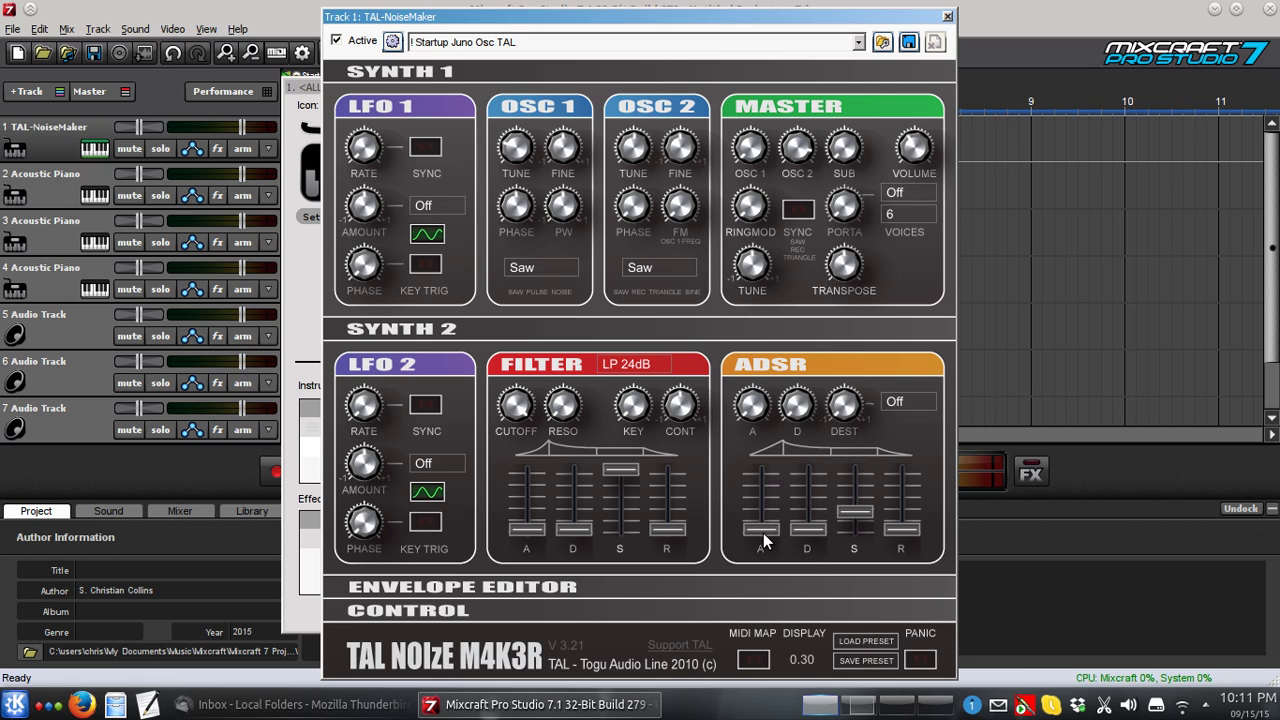
{"action": "left_click_drag", "start_coordinate": [764, 530], "coordinate": [760, 451]}
{"action": "left_click_drag", "start_coordinate": [755, 510], "coordinate": [765, 478]}
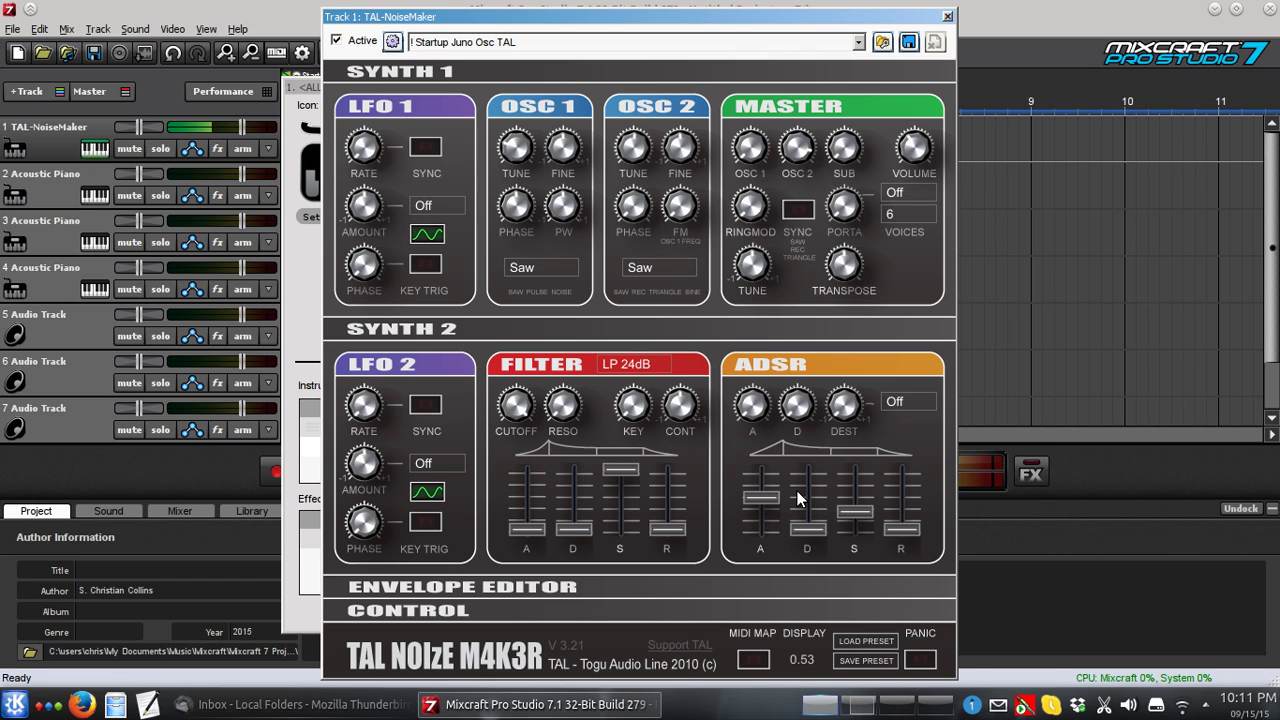
{"action": "left_click_drag", "start_coordinate": [770, 519], "coordinate": [767, 527]}
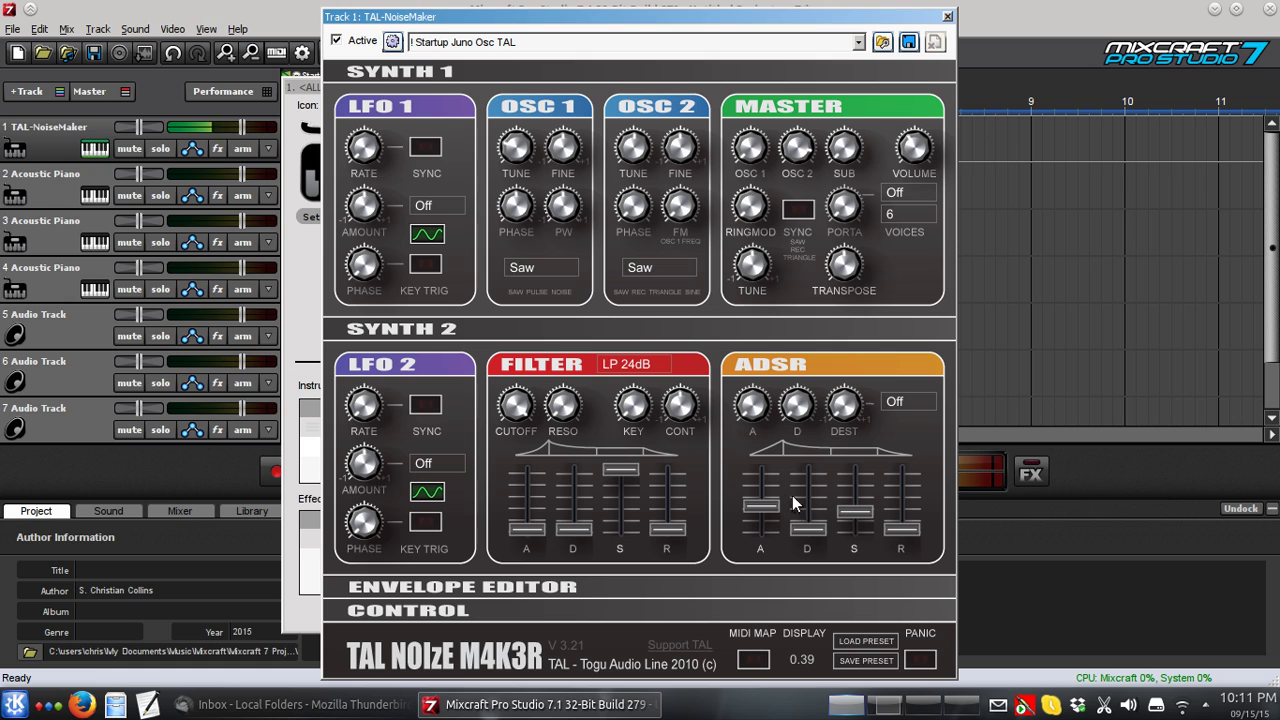
Step: Readjust the attack and settle the ADSR decay at about 0.52
{"action": "left_click_drag", "start_coordinate": [813, 535], "coordinate": [813, 477]}
{"action": "left_click_drag", "start_coordinate": [805, 516], "coordinate": [848, 591]}
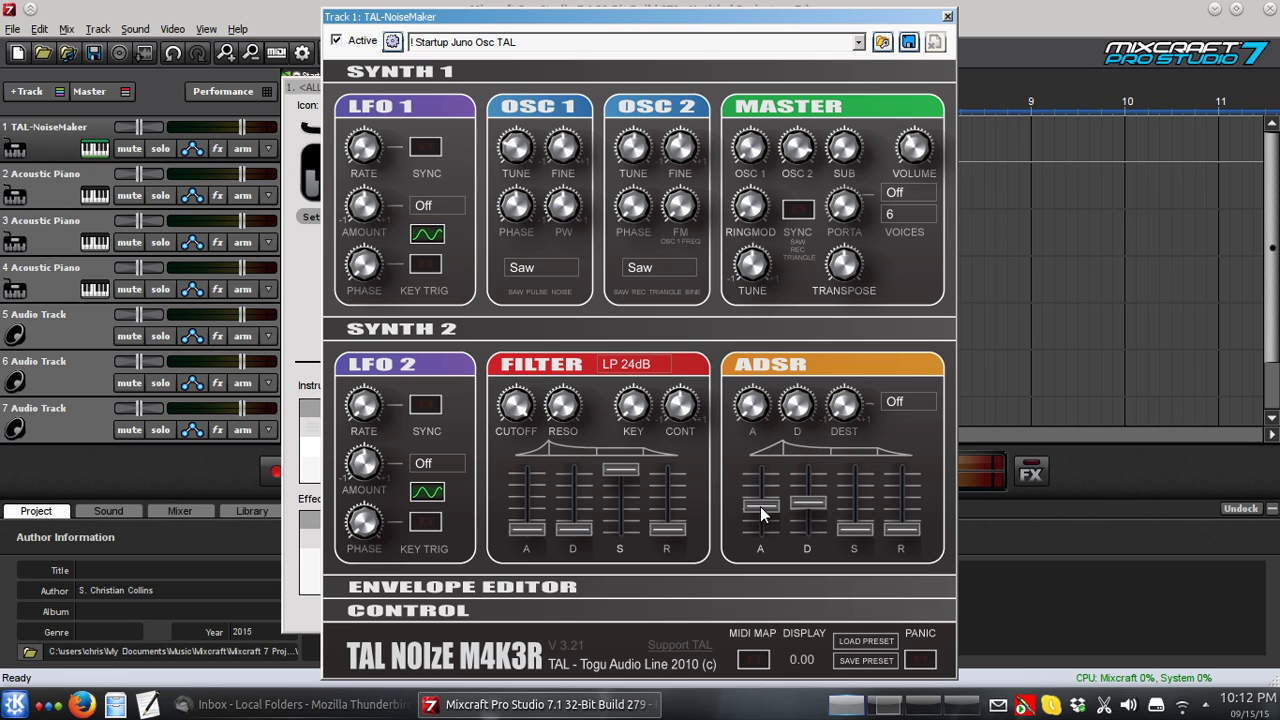
{"action": "left_click_drag", "start_coordinate": [760, 506], "coordinate": [763, 548]}
{"action": "mouse_move", "coordinate": [808, 505]}
{"action": "left_mouse_down"}
{"action": "mouse_move", "coordinate": [808, 541]}
{"action": "mouse_move", "coordinate": [810, 510]}
{"action": "left_mouse_up"}
{"action": "left_click_drag", "start_coordinate": [823, 511], "coordinate": [855, 372]}
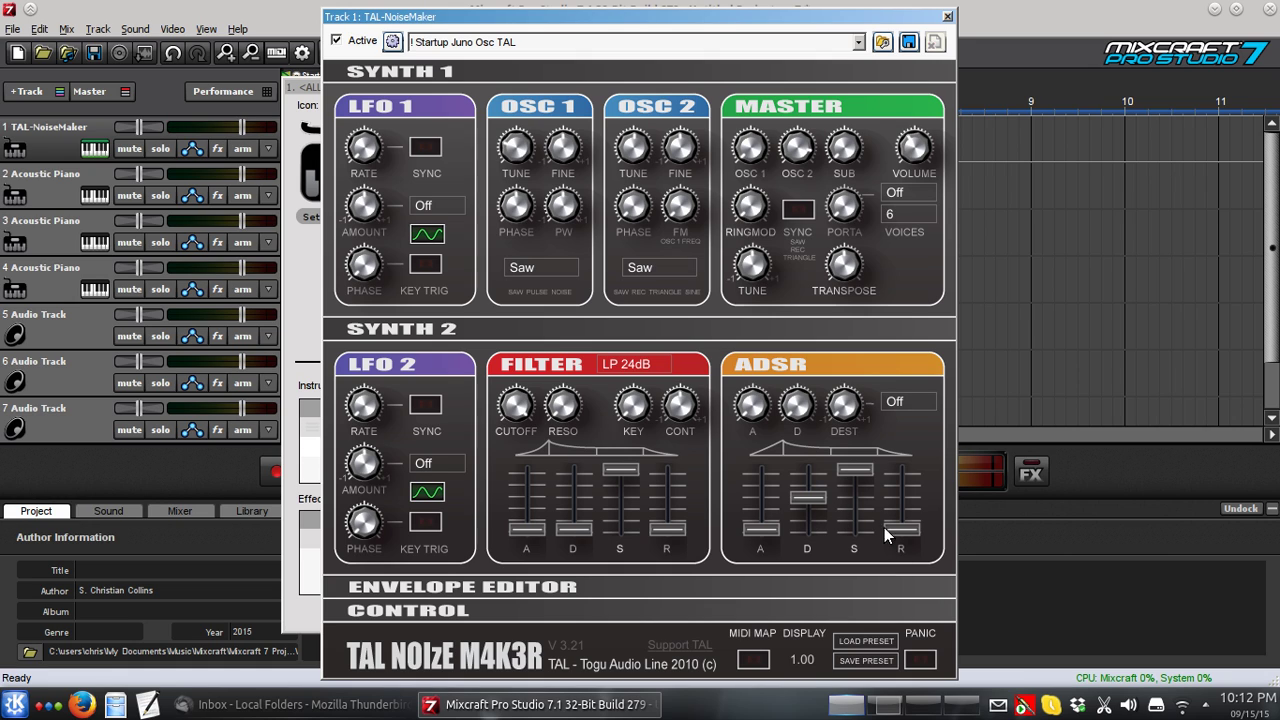
Step: Set the ADSR release to about 0.28 and the attack to about 0.36
{"action": "left_click_drag", "start_coordinate": [908, 536], "coordinate": [898, 486]}
{"action": "left_click_drag", "start_coordinate": [768, 538], "coordinate": [765, 451]}
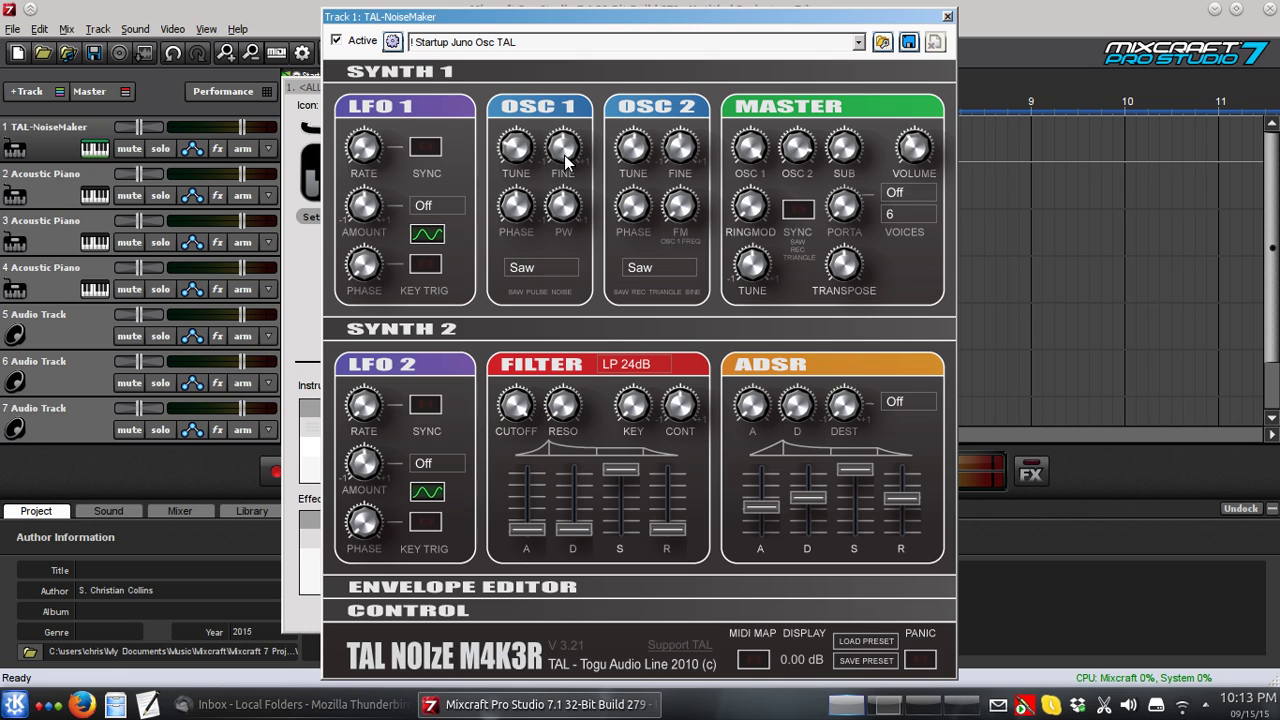
Step: Raise the OSC 1 FINE knob a little
{"action": "left_click_drag", "start_coordinate": [566, 150], "coordinate": [567, 155]}
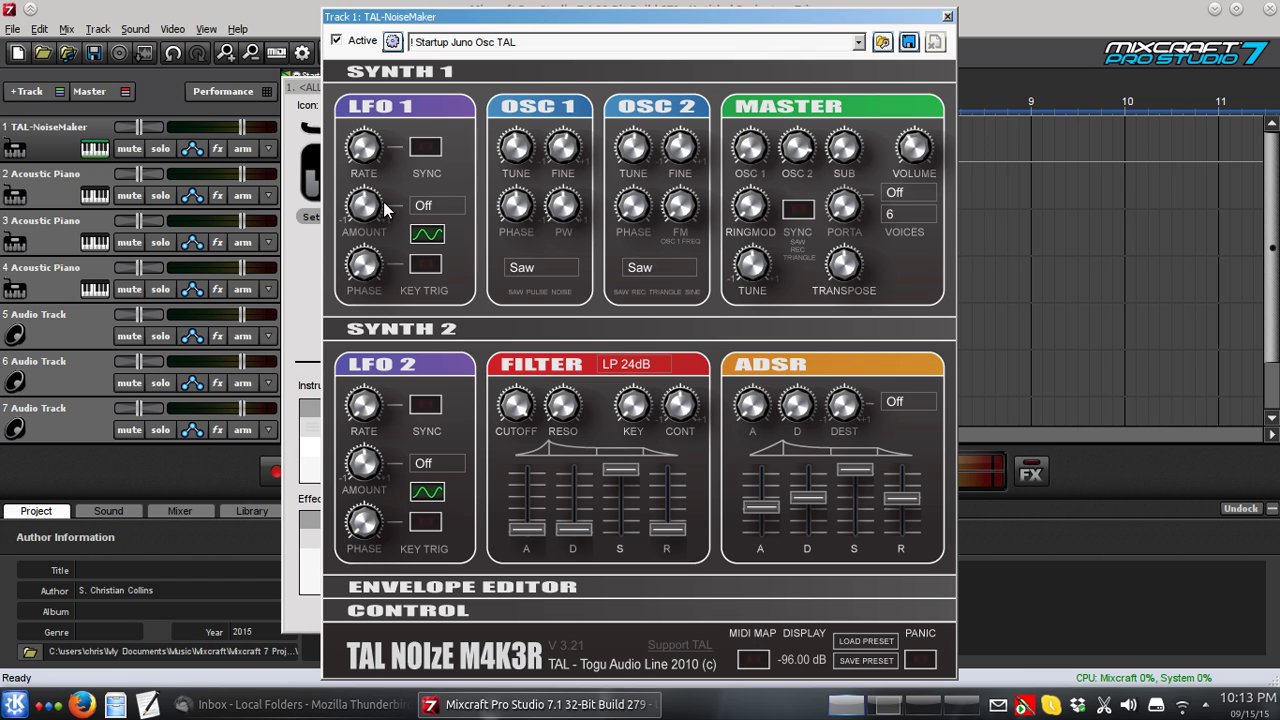
Step: Set LFO 1's destination from Off to Osc2
{"action": "left_click", "coordinate": [436, 207]}
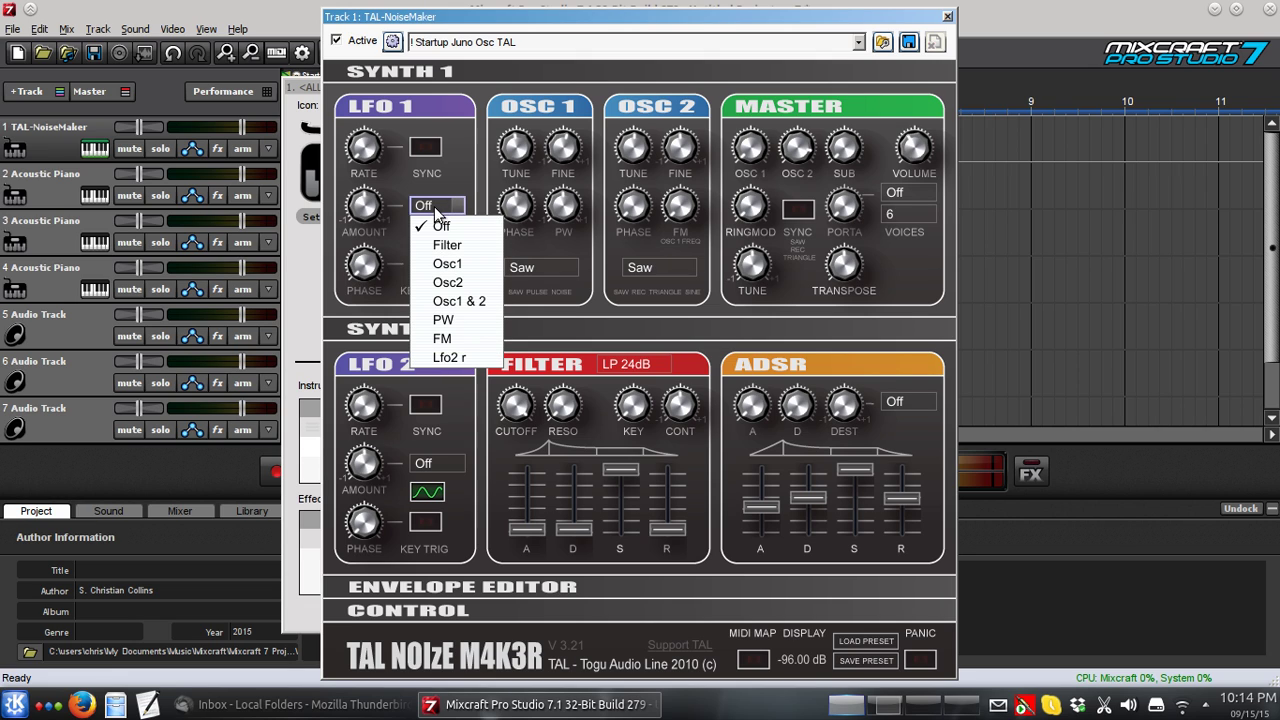
{"action": "left_click", "coordinate": [445, 205]}
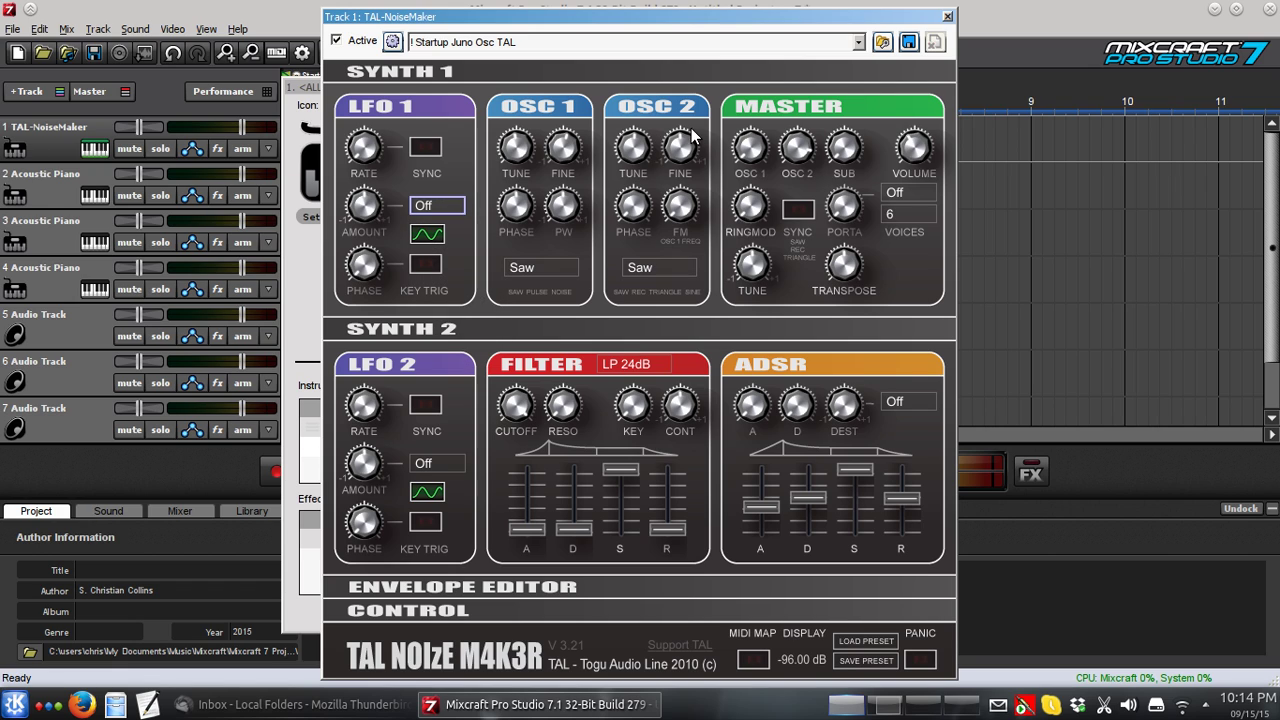
{"action": "left_click", "coordinate": [436, 208]}
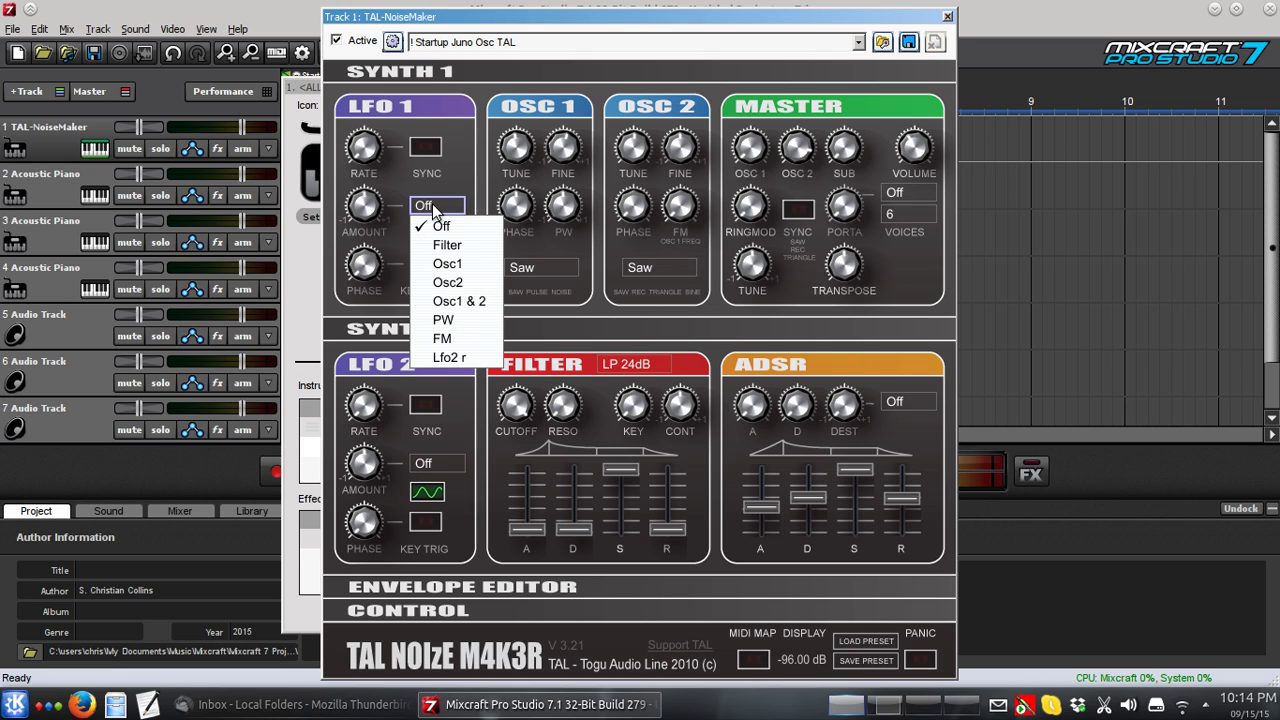
{"action": "left_click", "coordinate": [472, 283]}
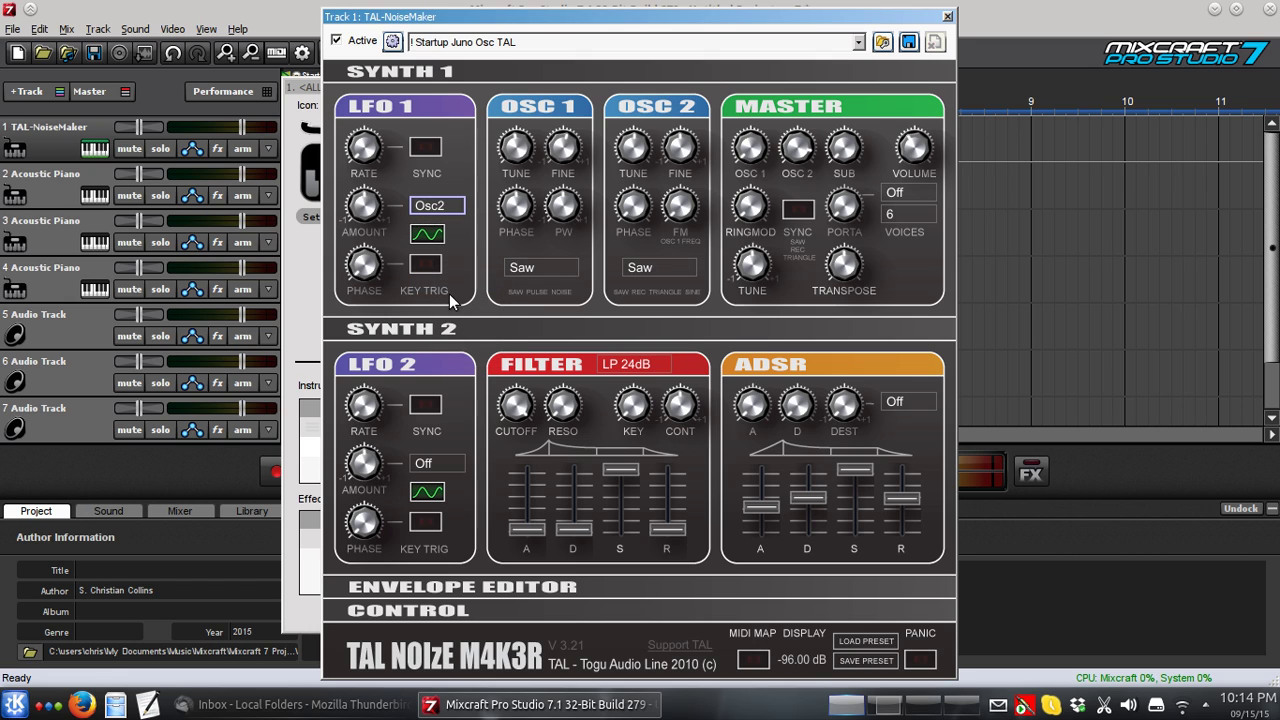
Step: Tune LFO 1's rate and amount on Osc2, settling at about 1.64 Hz and 0.72
{"action": "left_click", "coordinate": [371, 216]}
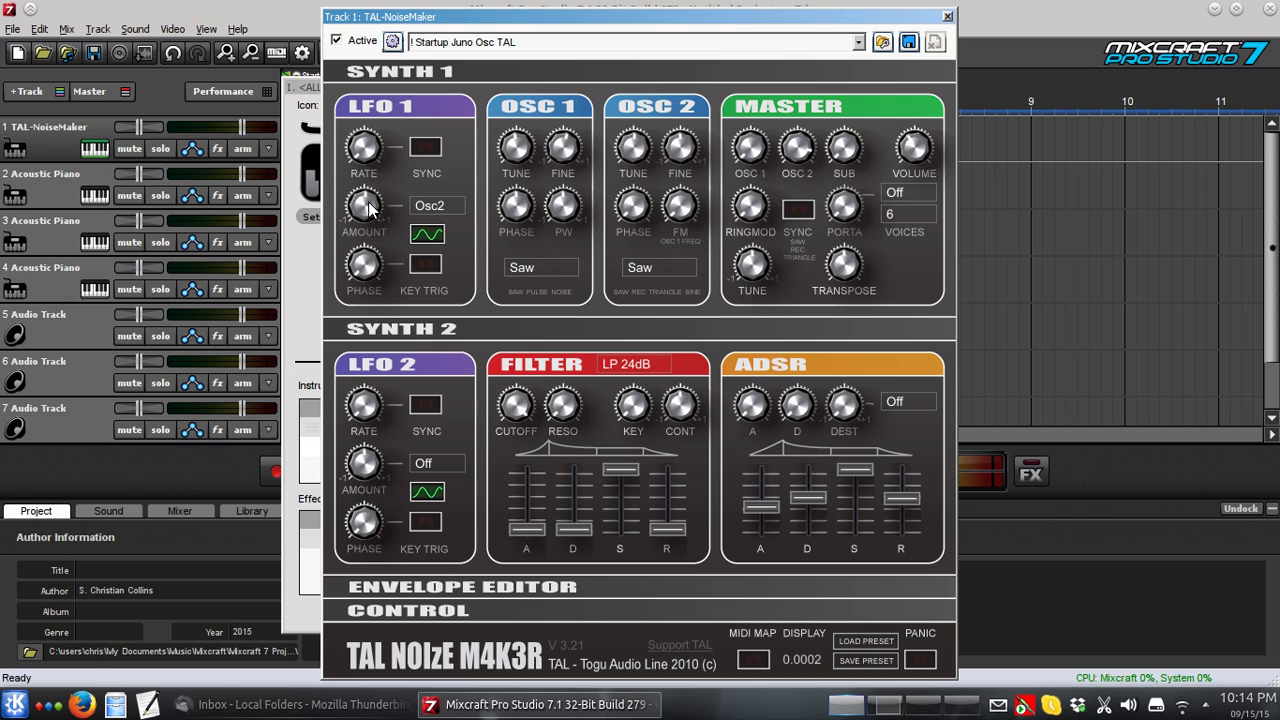
{"action": "left_click_drag", "start_coordinate": [371, 207], "coordinate": [371, 204]}
{"action": "left_click_drag", "start_coordinate": [368, 152], "coordinate": [368, 145]}
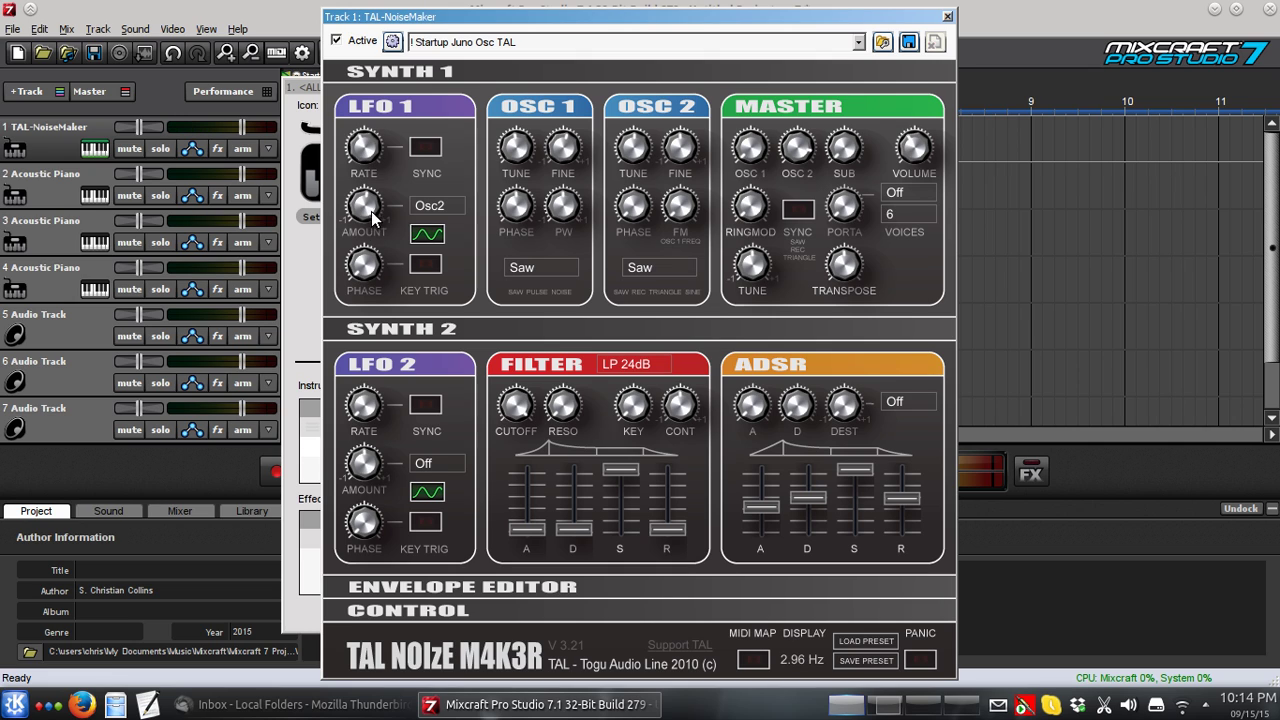
{"action": "left_click_drag", "start_coordinate": [368, 212], "coordinate": [370, 232]}
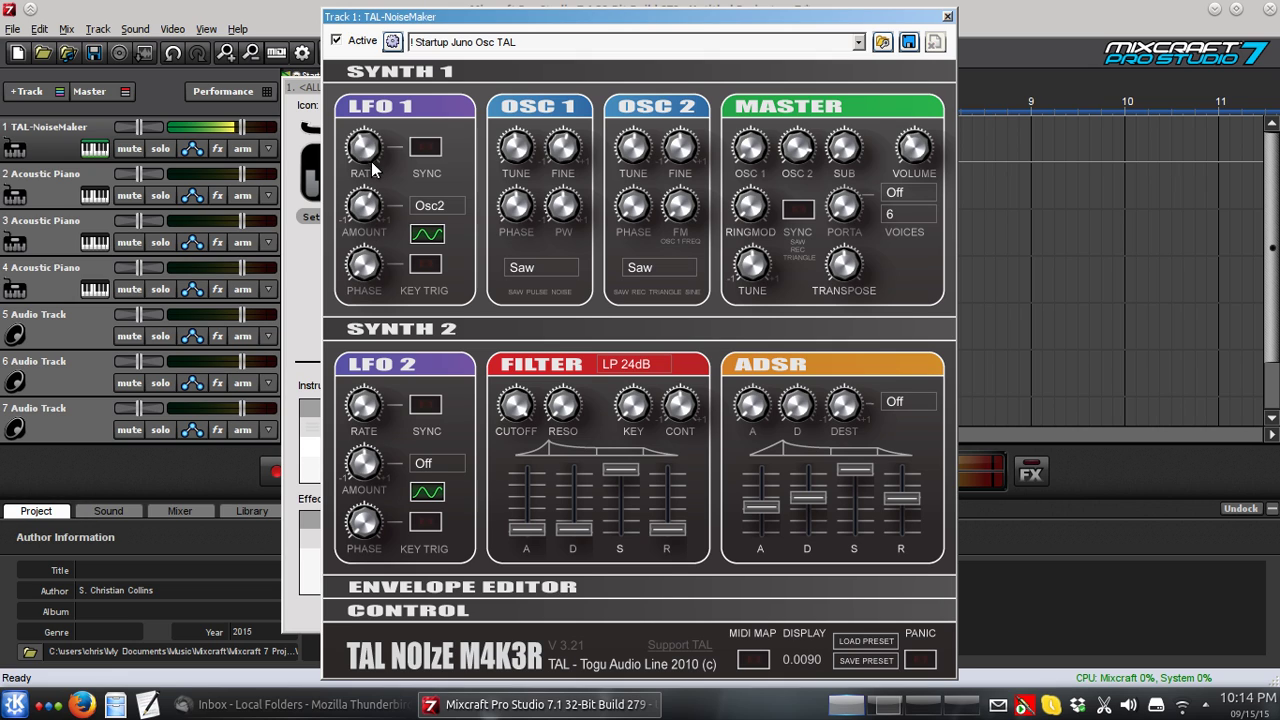
{"action": "mouse_move", "coordinate": [366, 149]}
{"action": "left_mouse_down"}
{"action": "mouse_move", "coordinate": [368, 128]}
{"action": "mouse_move", "coordinate": [363, 160]}
{"action": "left_mouse_up"}
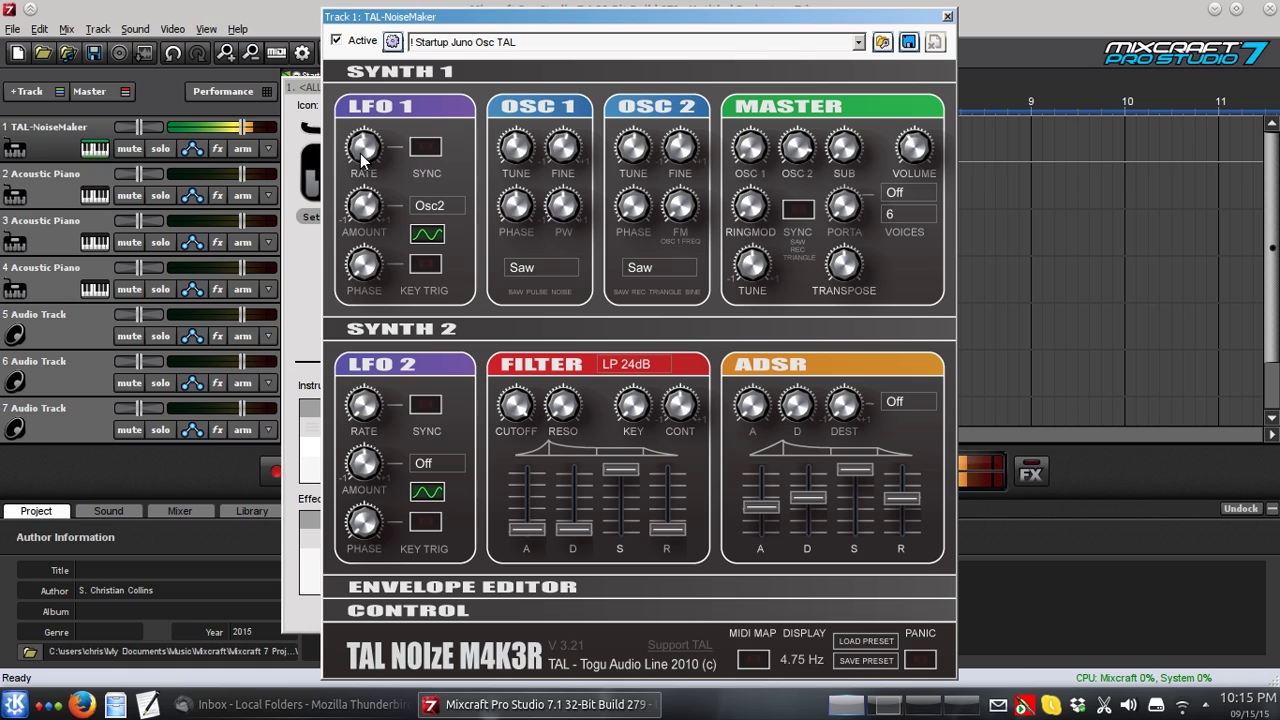
{"action": "left_click_drag", "start_coordinate": [370, 216], "coordinate": [357, 204]}
{"action": "left_click_drag", "start_coordinate": [376, 151], "coordinate": [370, 147]}
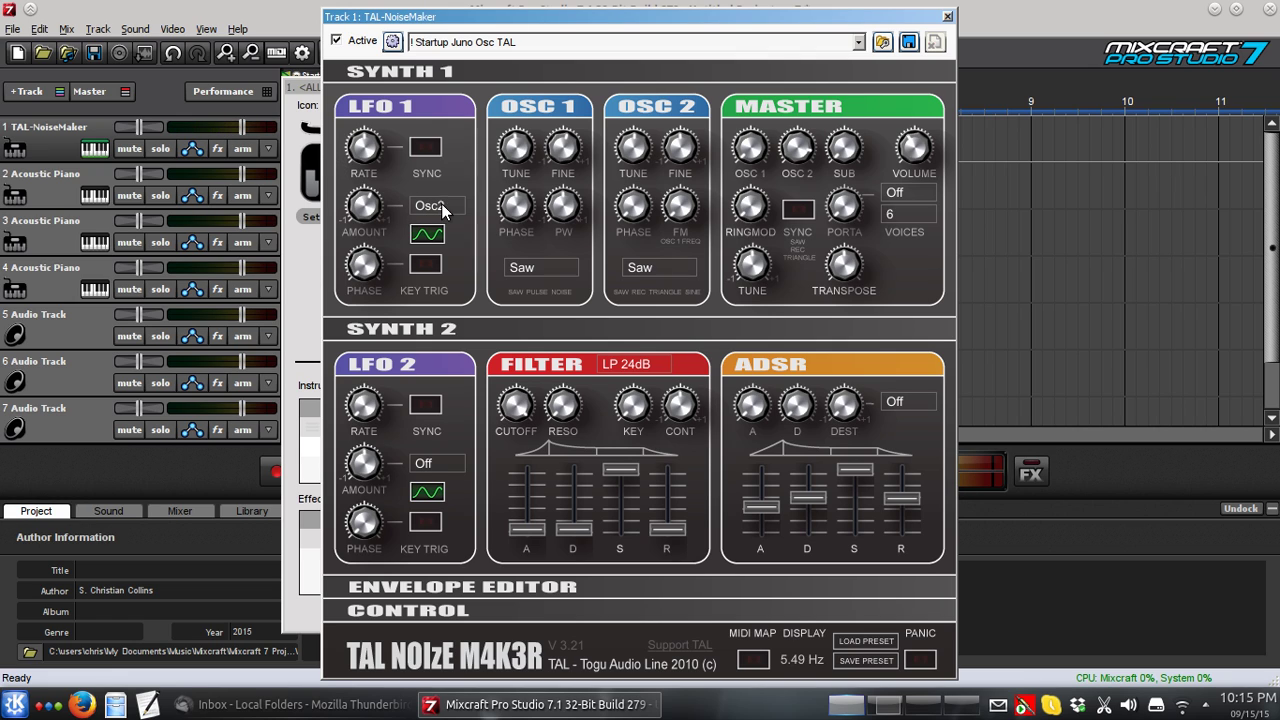
{"action": "left_click", "coordinate": [362, 203]}
{"action": "mouse_move", "coordinate": [367, 168]}
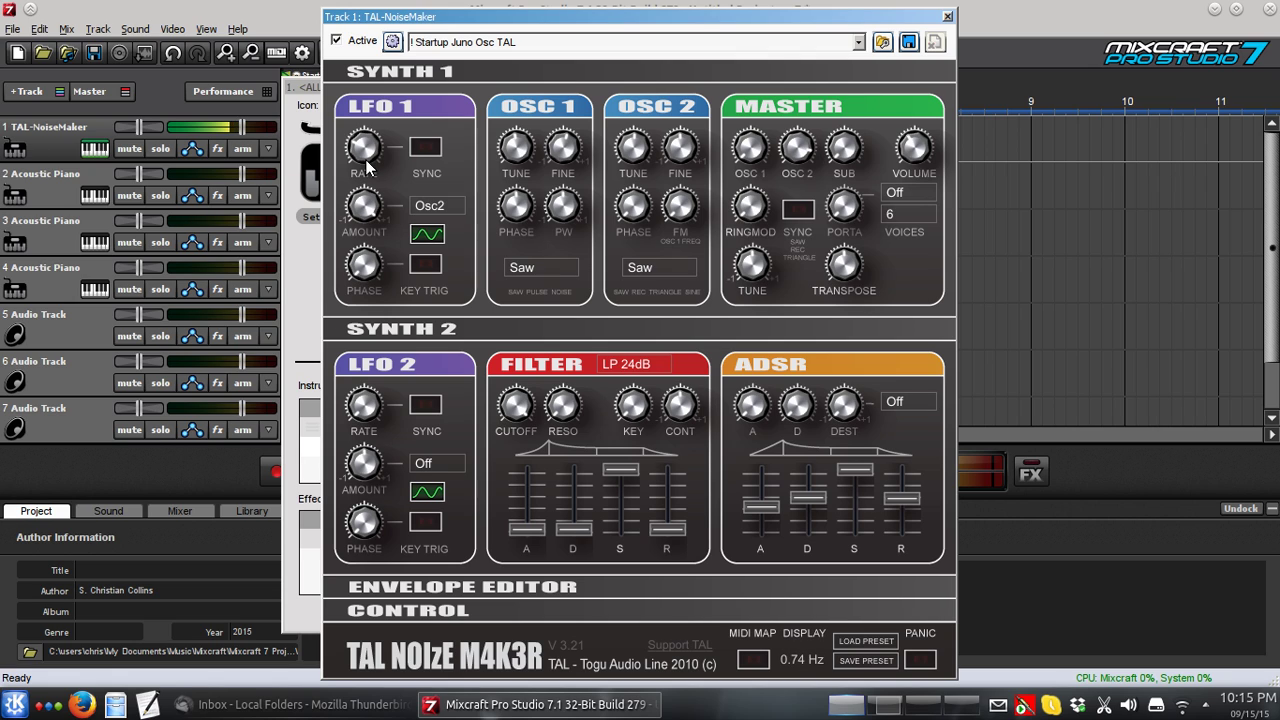
{"action": "left_click_drag", "start_coordinate": [366, 205], "coordinate": [363, 245]}
{"action": "left_click_drag", "start_coordinate": [363, 150], "coordinate": [360, 132]}
Step: Set LFO 1's destination to Off
{"action": "left_click", "coordinate": [443, 205]}
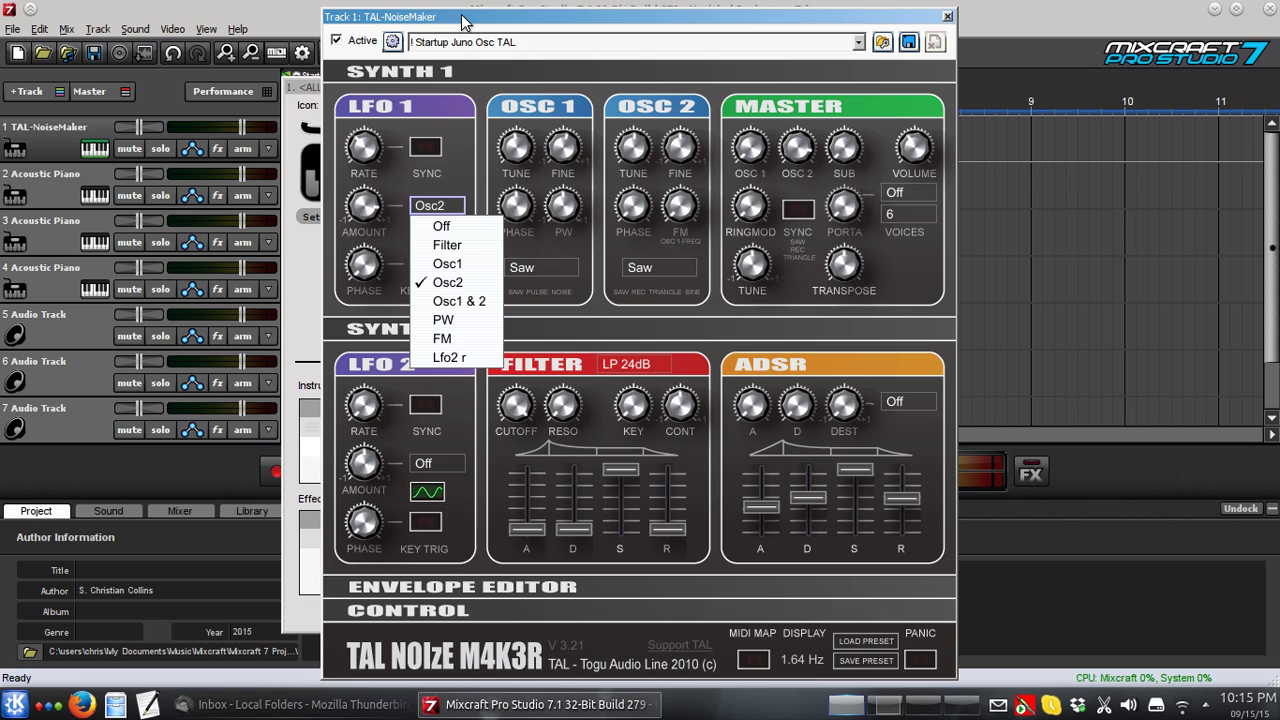
{"action": "left_click_drag", "start_coordinate": [463, 22], "coordinate": [462, 15]}
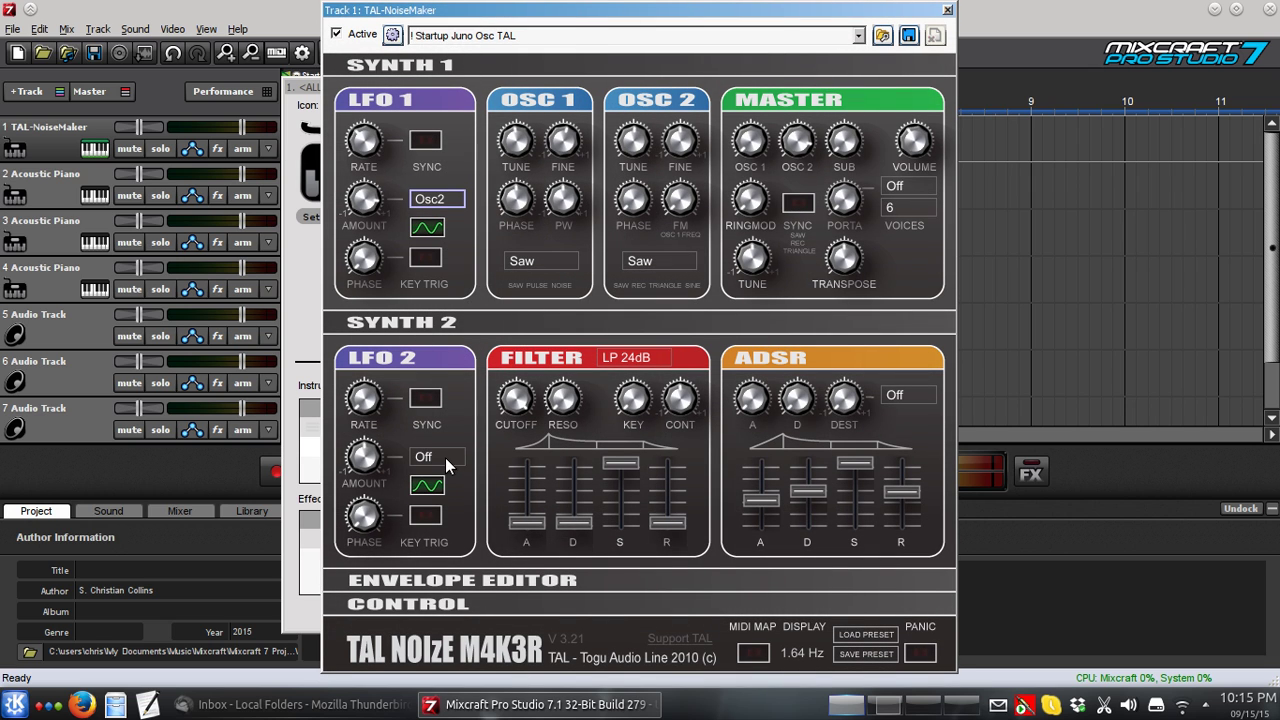
{"action": "left_click", "coordinate": [445, 462]}
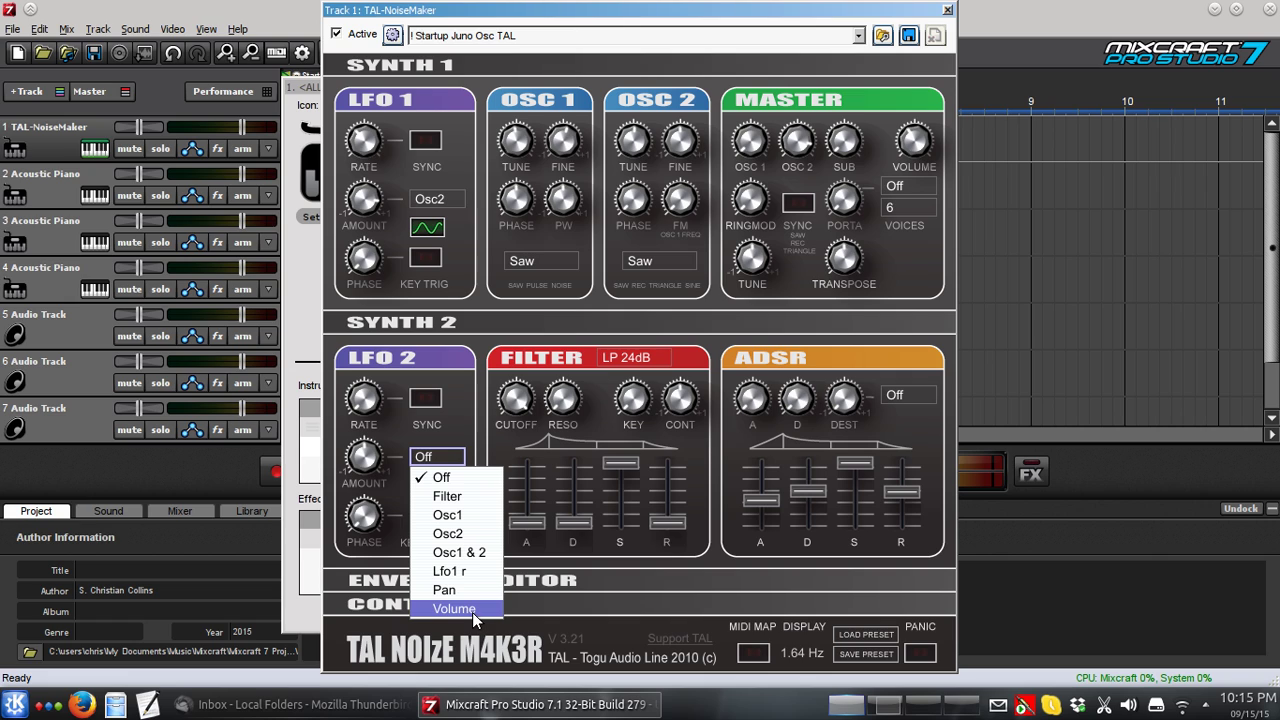
{"action": "left_click", "coordinate": [464, 384]}
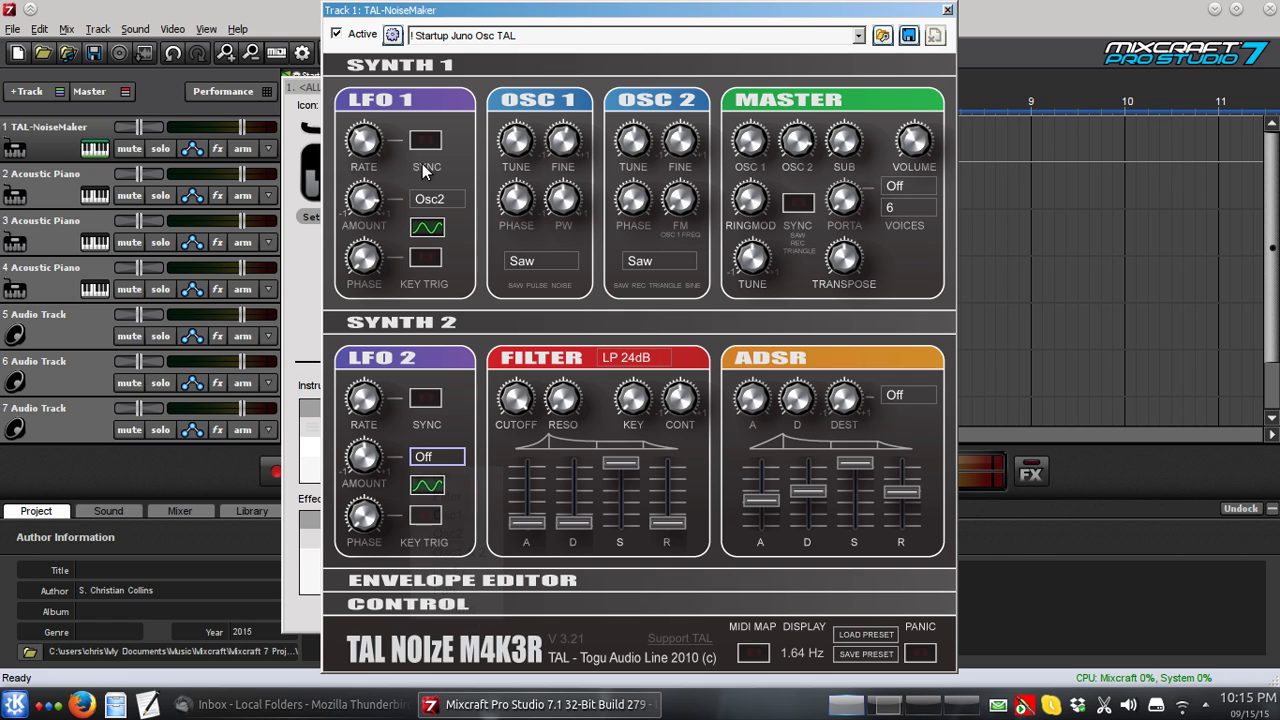
{"action": "left_click", "coordinate": [462, 202]}
{"action": "left_click", "coordinate": [440, 215]}
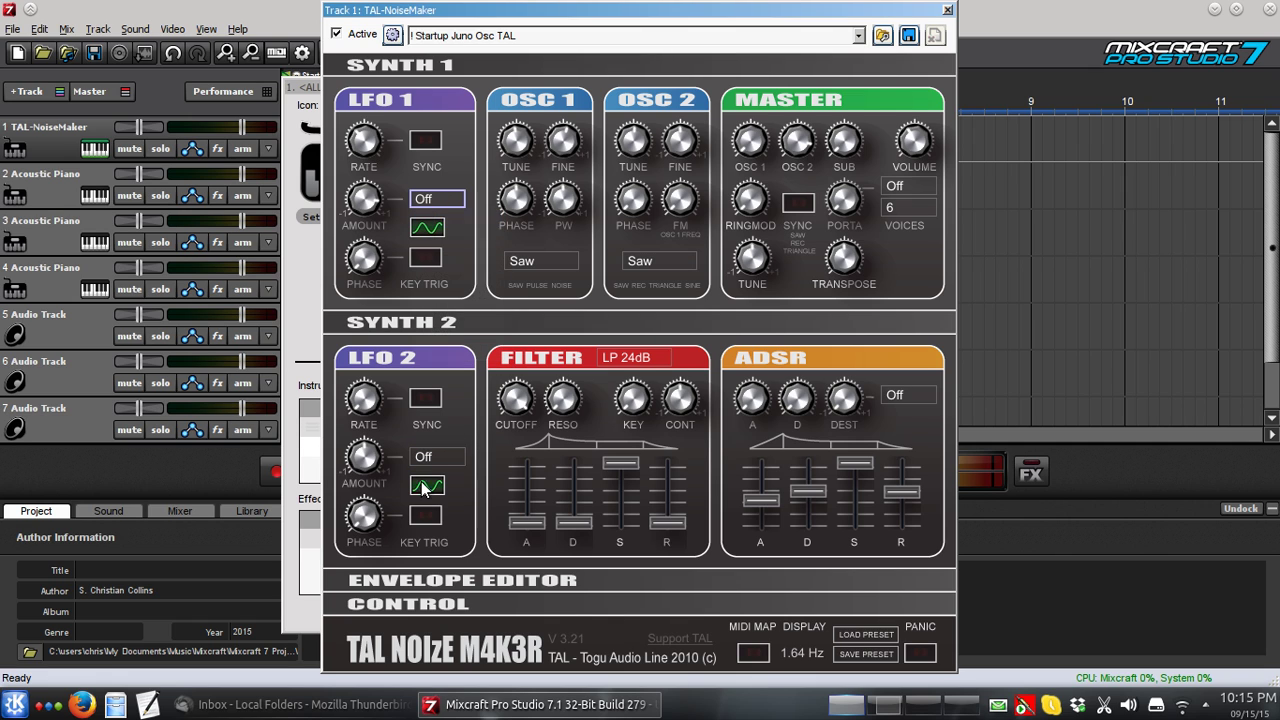
Step: Route LFO 2 to Volume, raising its rate toward 16 Hz and amount to about 0.48
{"action": "left_click", "coordinate": [437, 457]}
{"action": "left_click", "coordinate": [458, 609]}
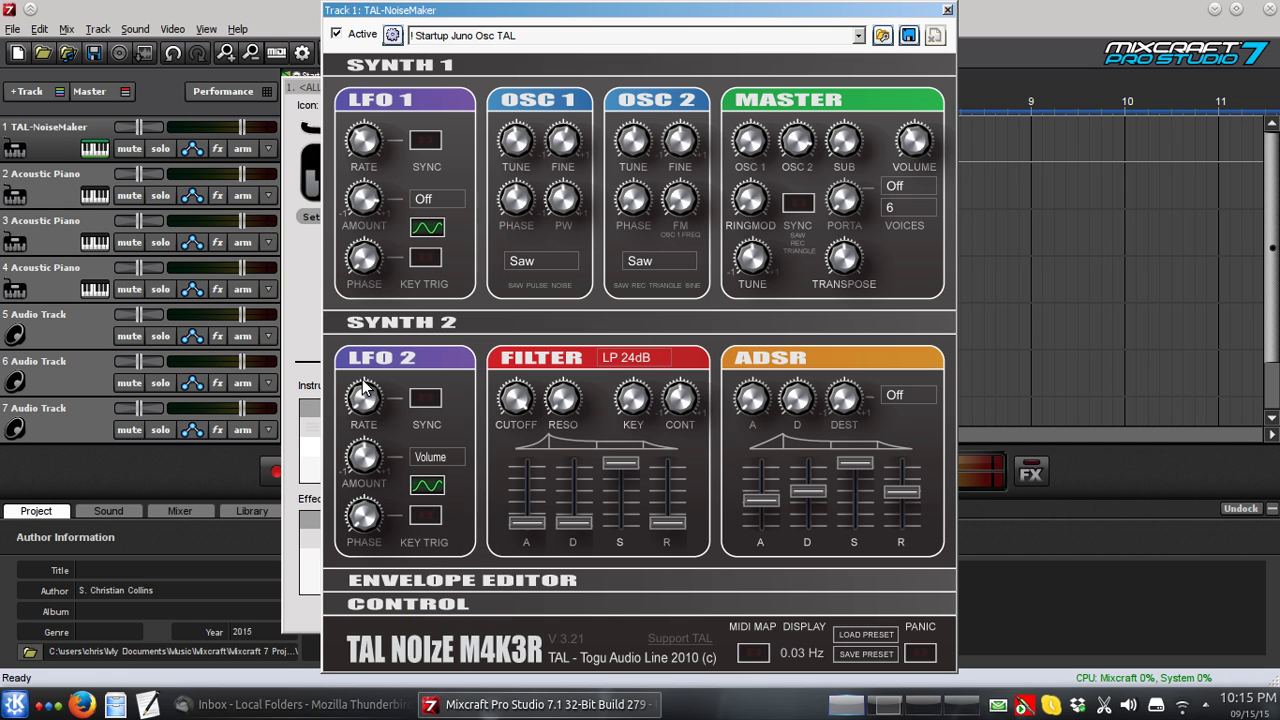
{"action": "left_click_drag", "start_coordinate": [362, 462], "coordinate": [364, 452]}
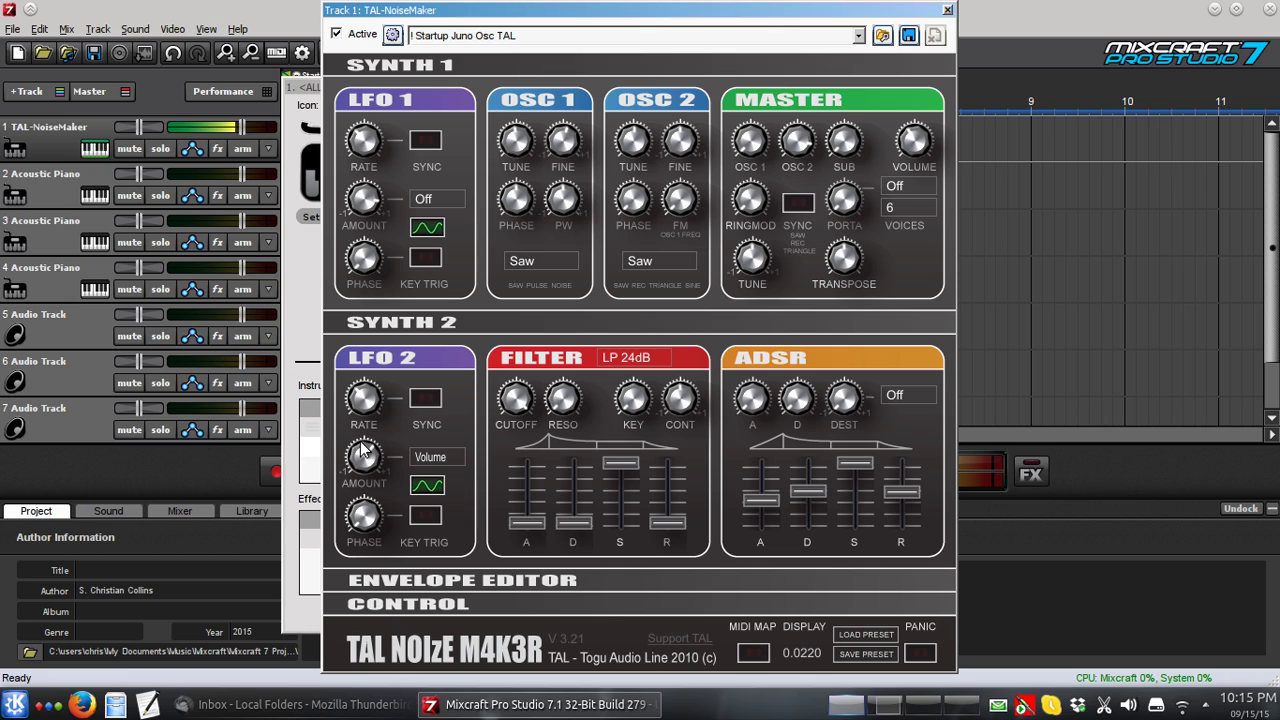
{"action": "mouse_move", "coordinate": [364, 400]}
{"action": "left_mouse_down"}
{"action": "mouse_move", "coordinate": [370, 370]}
{"action": "mouse_move", "coordinate": [352, 385]}
{"action": "left_mouse_up"}
{"action": "mouse_move", "coordinate": [362, 458]}
{"action": "left_mouse_down"}
{"action": "mouse_move", "coordinate": [360, 438]}
{"action": "mouse_move", "coordinate": [362, 476]}
{"action": "left_mouse_up"}
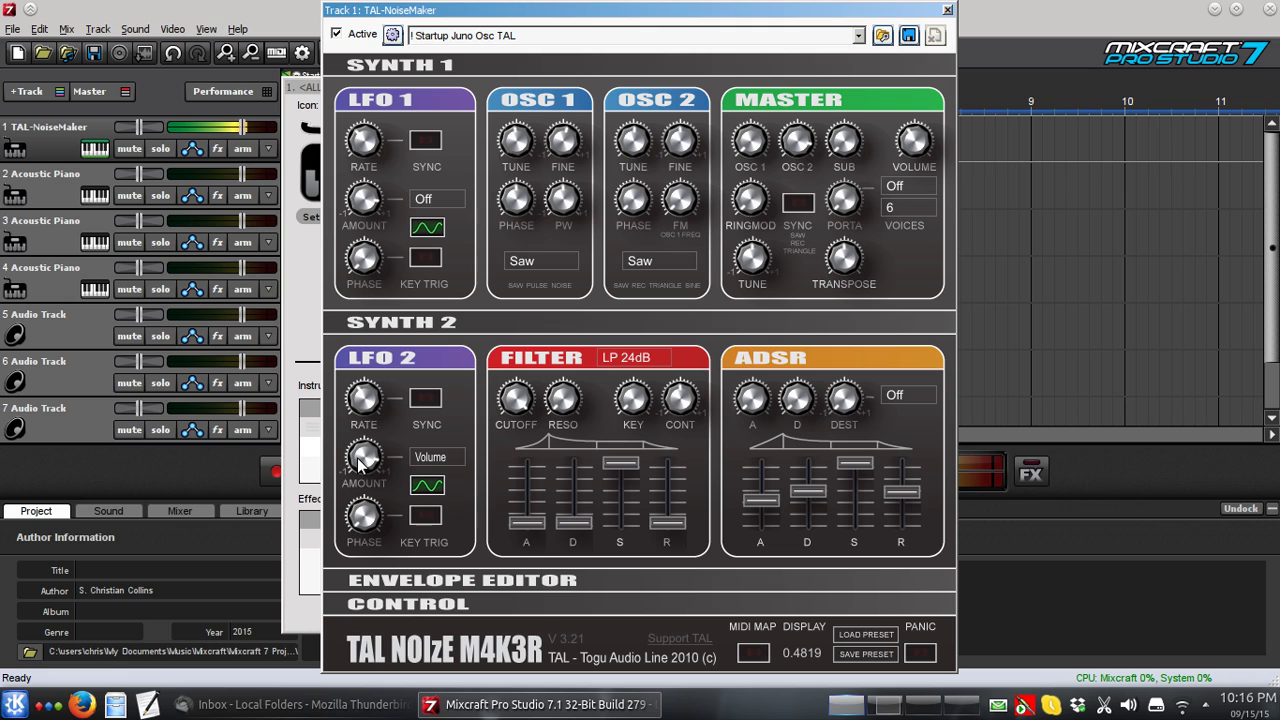
Step: Route LFO 2 to Pan briefly, then return its destination to Off
{"action": "left_click", "coordinate": [437, 457]}
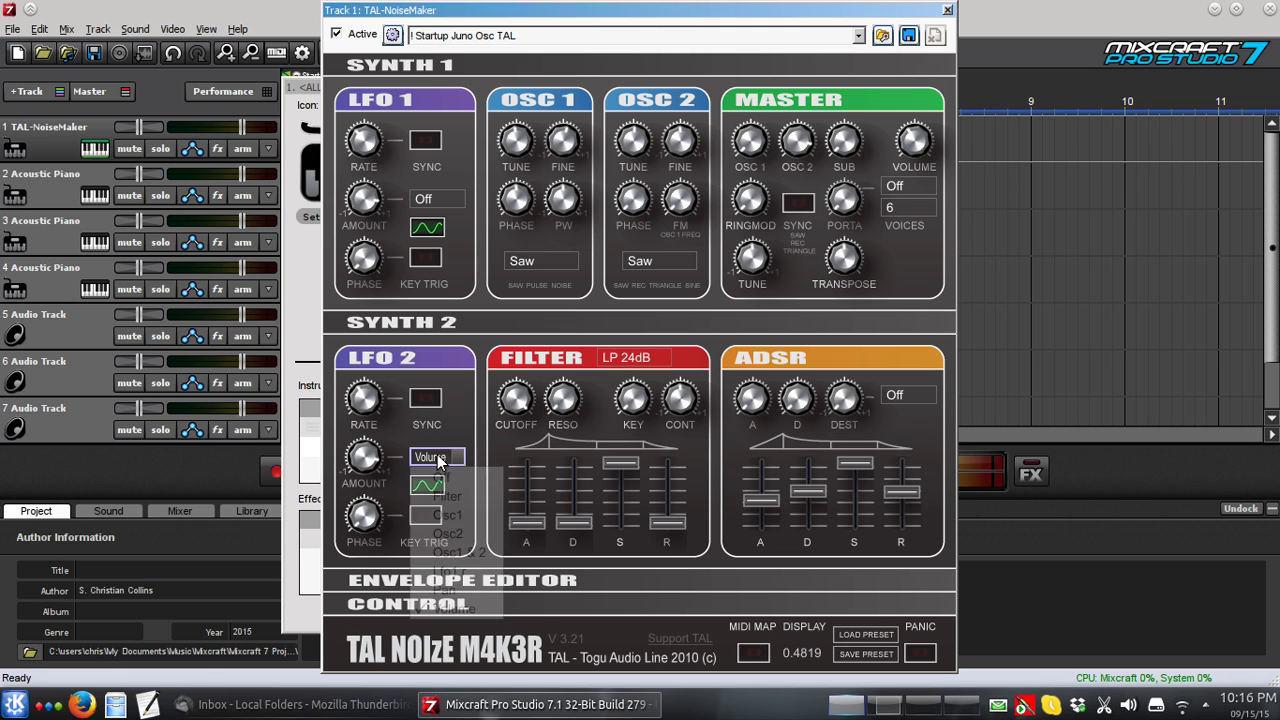
{"action": "left_click", "coordinate": [461, 591]}
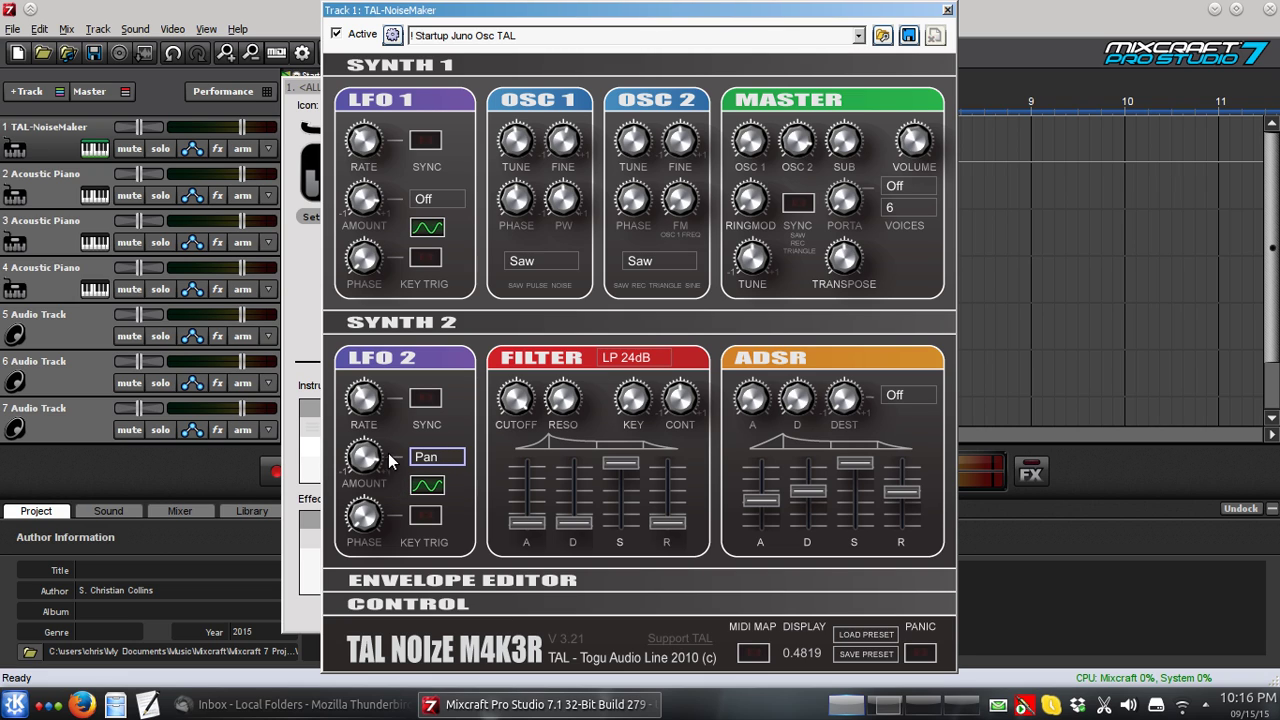
{"action": "left_click", "coordinate": [428, 459]}
{"action": "left_click", "coordinate": [442, 477]}
Step: Keep the filter type on LP 24dB
{"action": "left_click", "coordinate": [653, 364]}
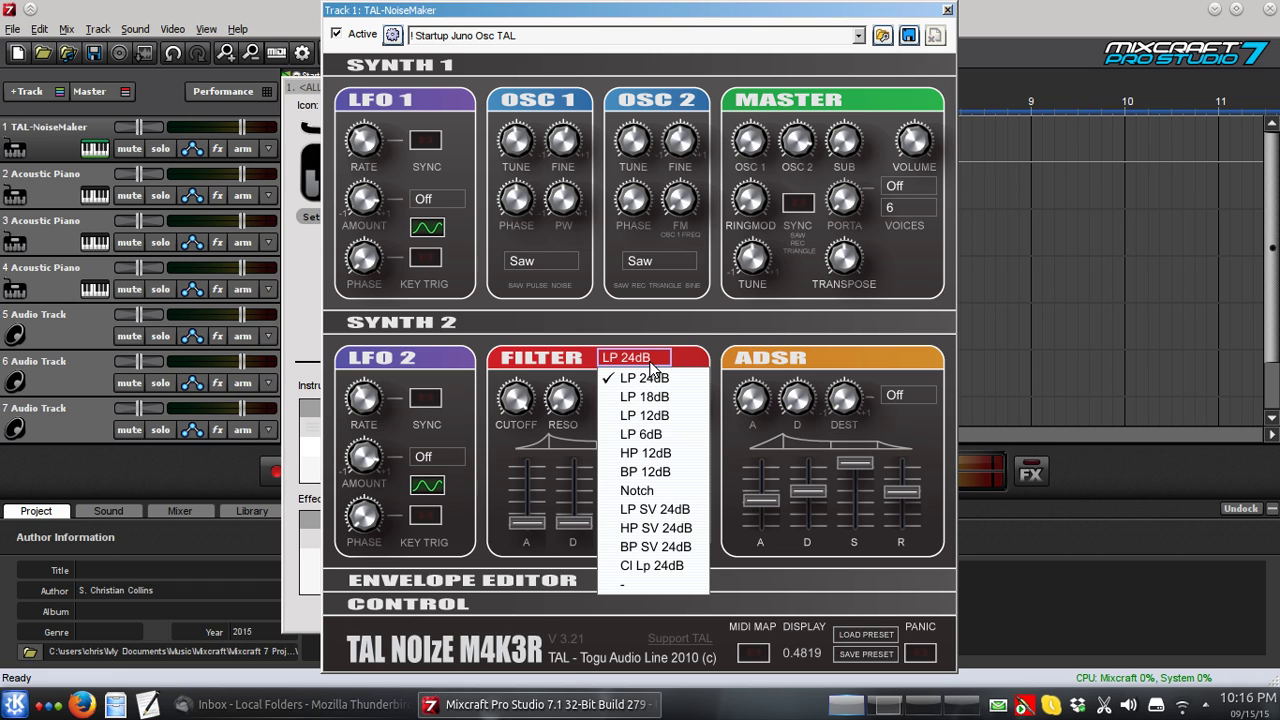
{"action": "left_click", "coordinate": [683, 362]}
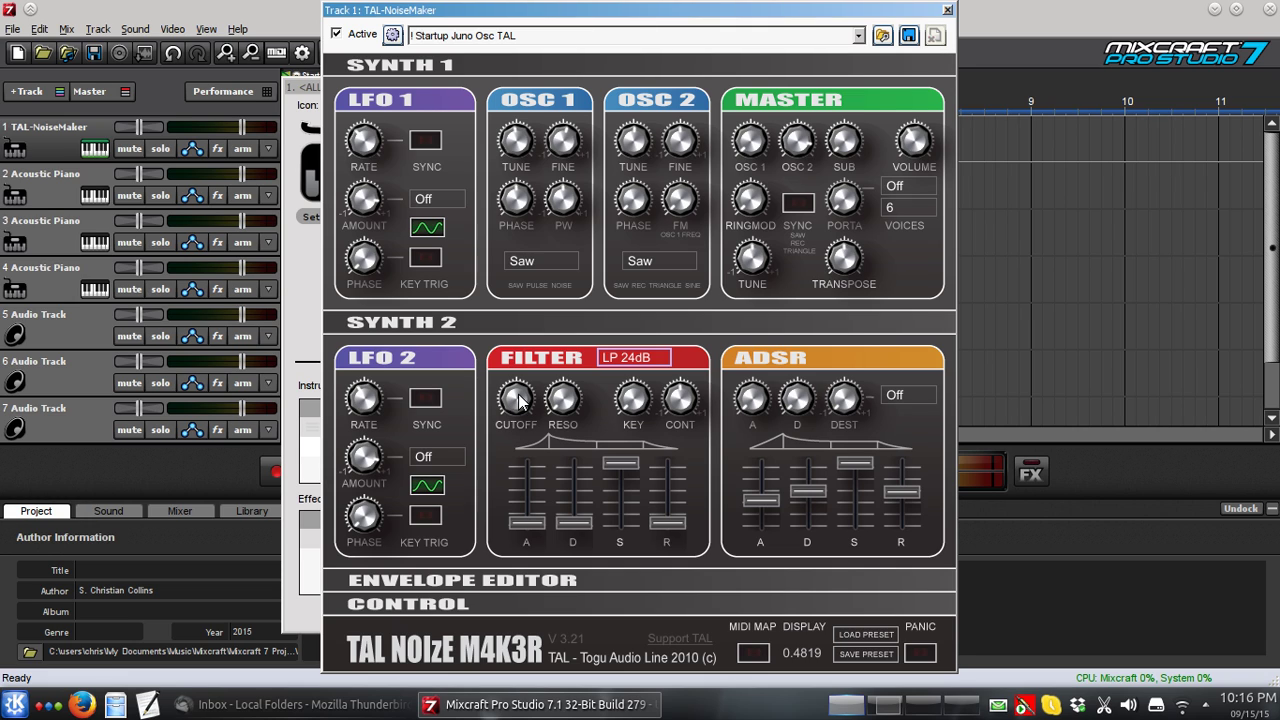
Step: Sweep the cutoff between about 0.58 and 0.93 and drop resonance to about 0.10
{"action": "left_click_drag", "start_coordinate": [517, 400], "coordinate": [523, 476]}
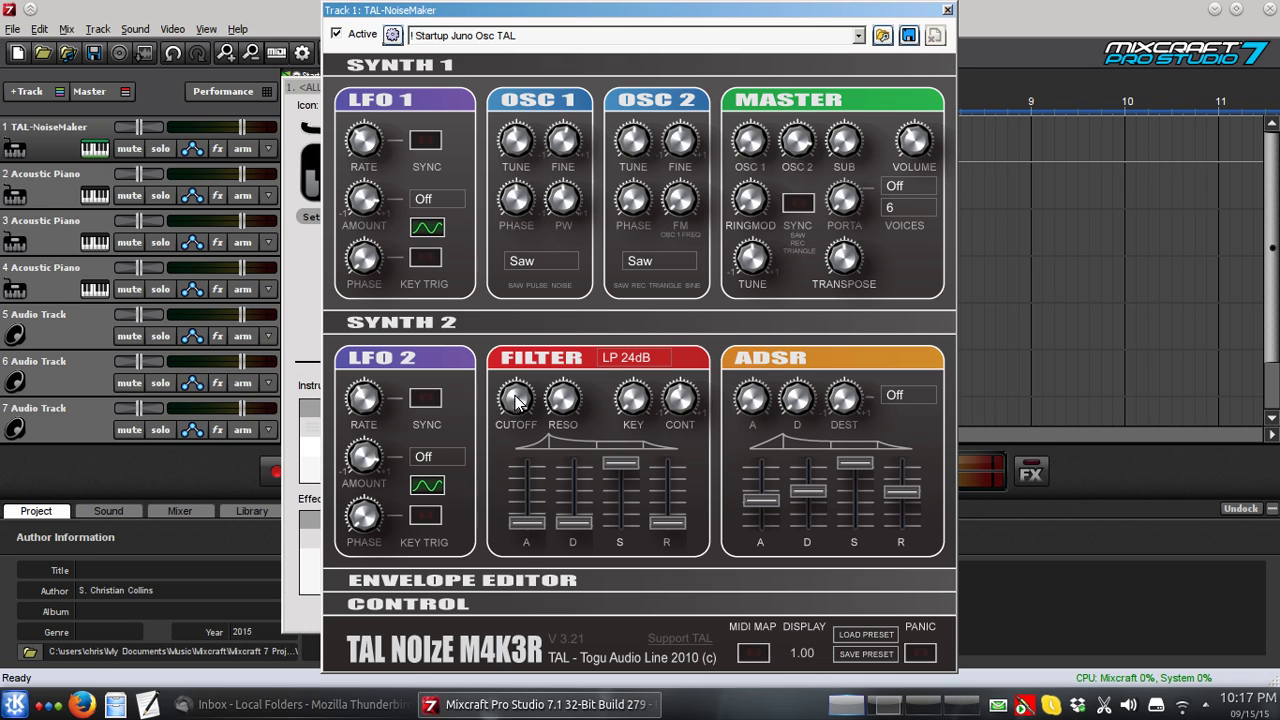
{"action": "left_click_drag", "start_coordinate": [517, 401], "coordinate": [514, 473]}
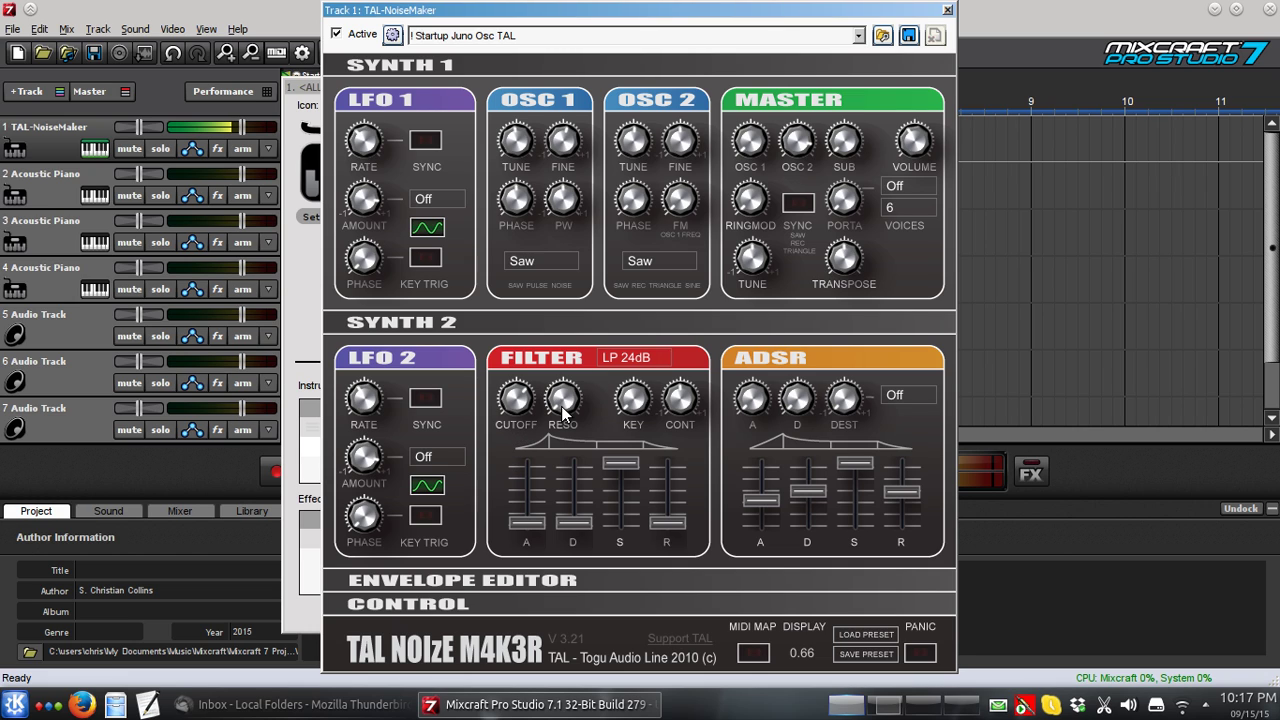
{"action": "left_click_drag", "start_coordinate": [562, 409], "coordinate": [557, 288]}
{"action": "left_click_drag", "start_coordinate": [516, 457], "coordinate": [560, 322]}
{"action": "left_click_drag", "start_coordinate": [519, 400], "coordinate": [567, 620]}
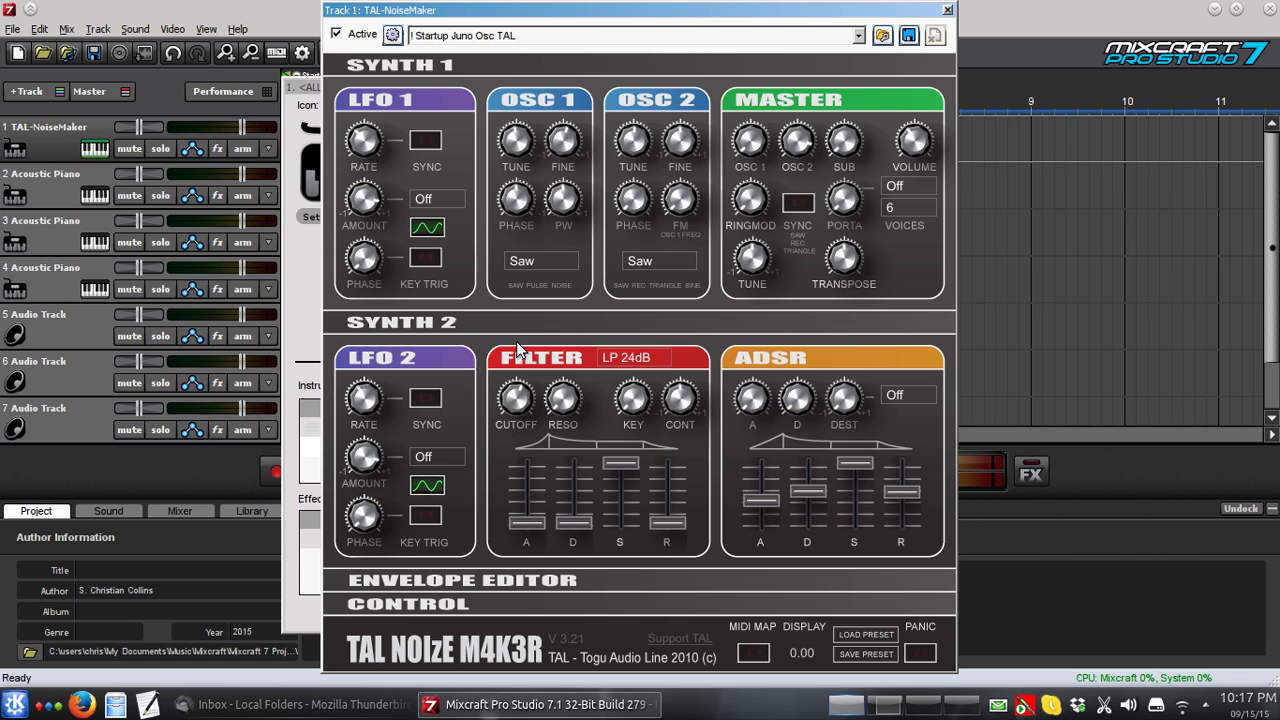
{"action": "left_click_drag", "start_coordinate": [518, 404], "coordinate": [480, 92]}
Step: Drop filter envelope sustain to zero, raise attack to about 0.31 and decay, and open the cutoff
{"action": "left_click_drag", "start_coordinate": [620, 470], "coordinate": [620, 522]}
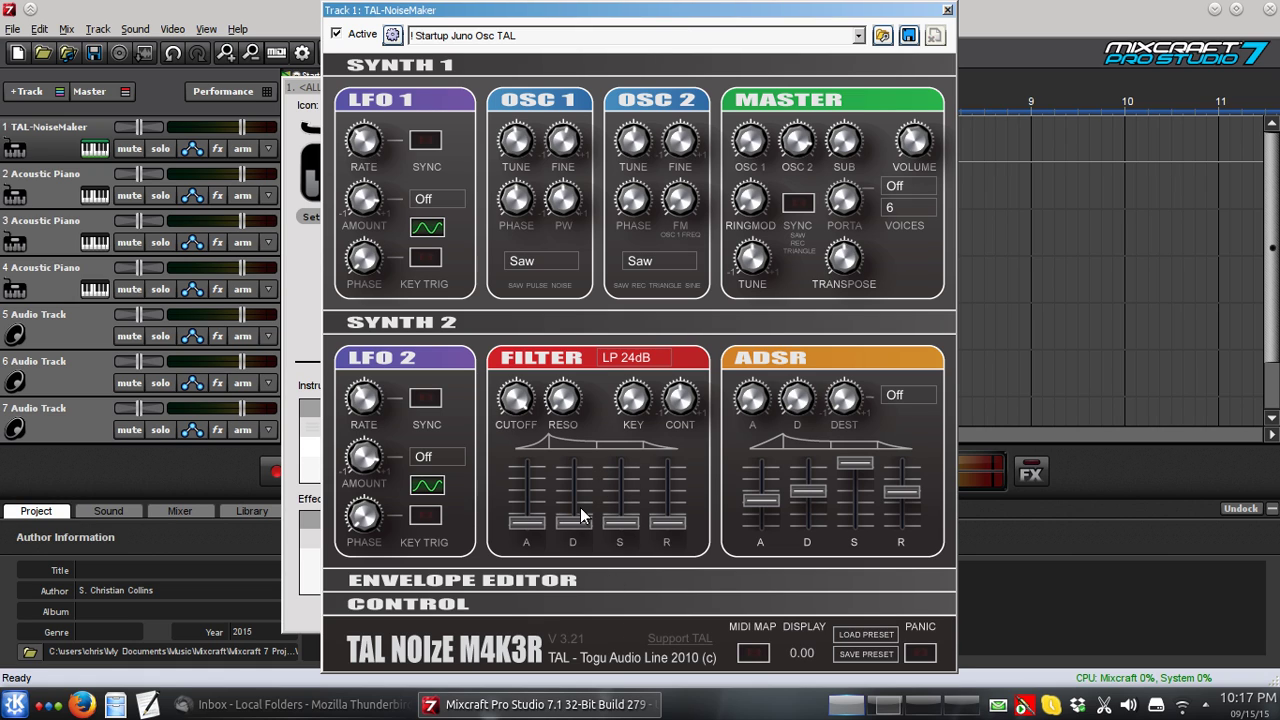
{"action": "left_click_drag", "start_coordinate": [528, 522], "coordinate": [520, 457]}
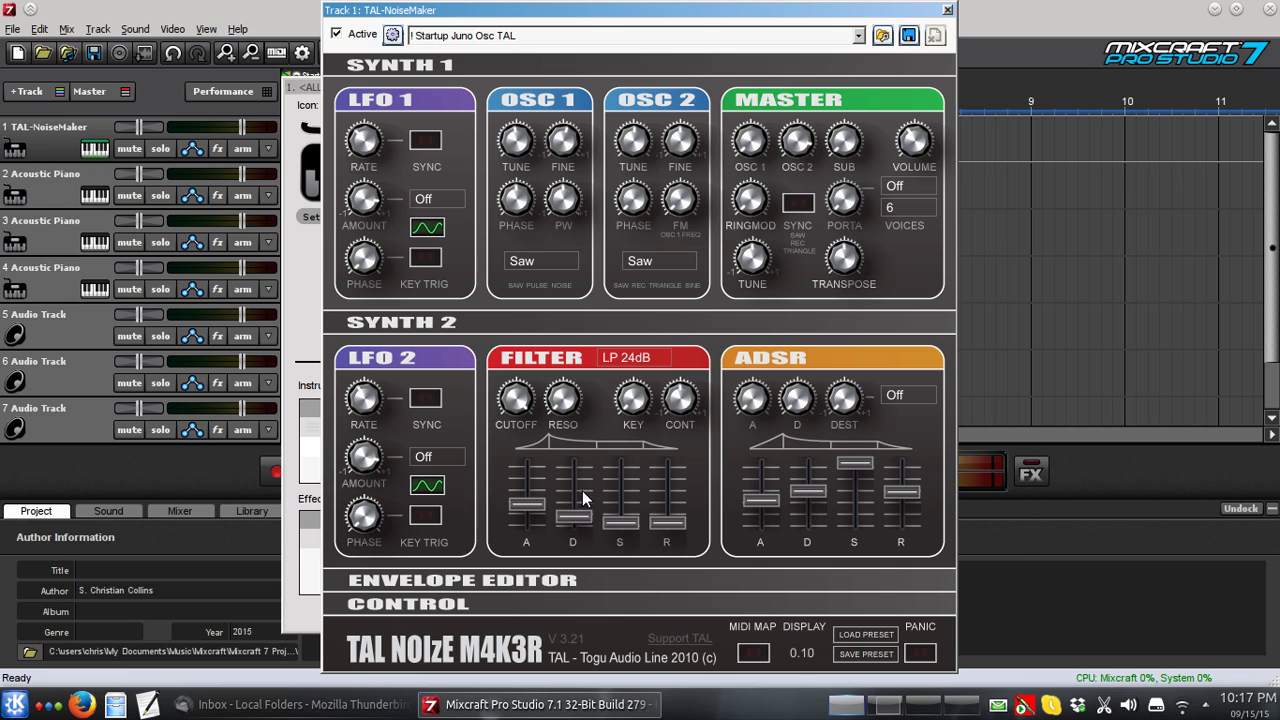
{"action": "left_click_drag", "start_coordinate": [584, 498], "coordinate": [578, 435]}
{"action": "left_click_drag", "start_coordinate": [673, 530], "coordinate": [670, 510]}
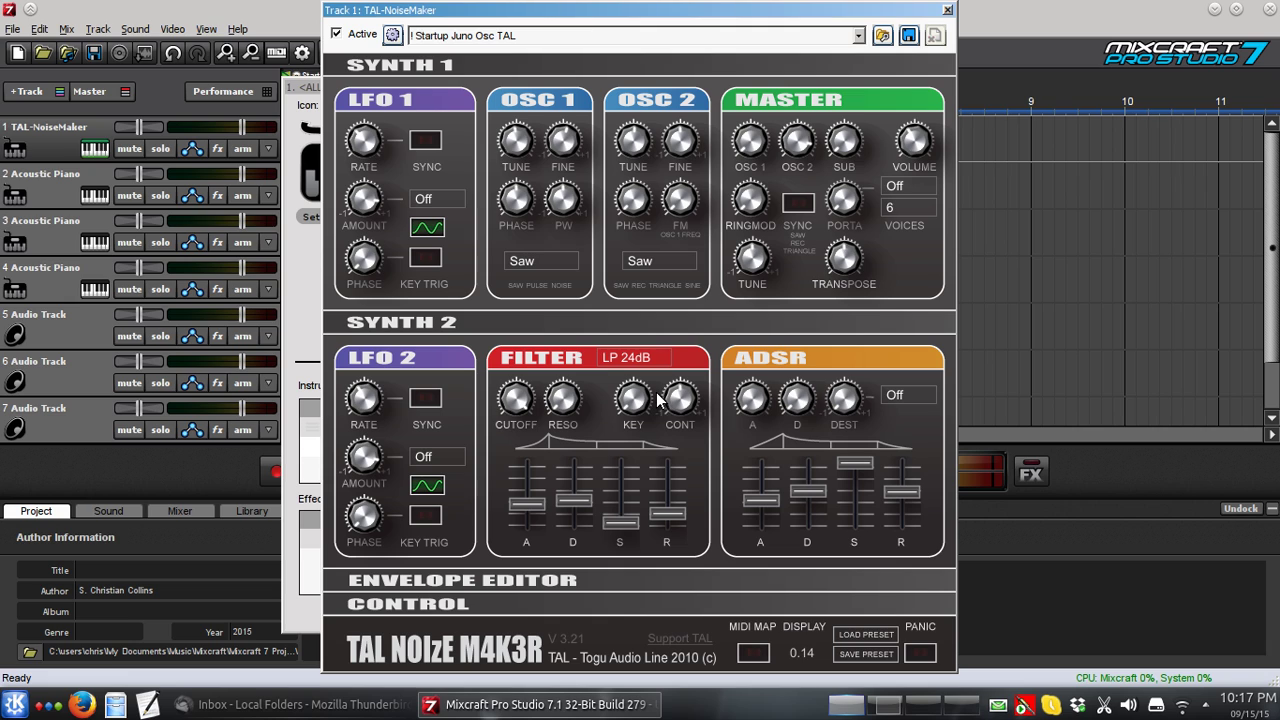
{"action": "left_click_drag", "start_coordinate": [516, 400], "coordinate": [523, 517]}
Step: Raise the envelope contour and fine-tune attack and decay near 0.50 and release to 0.49
{"action": "left_click_drag", "start_coordinate": [672, 399], "coordinate": [680, 283]}
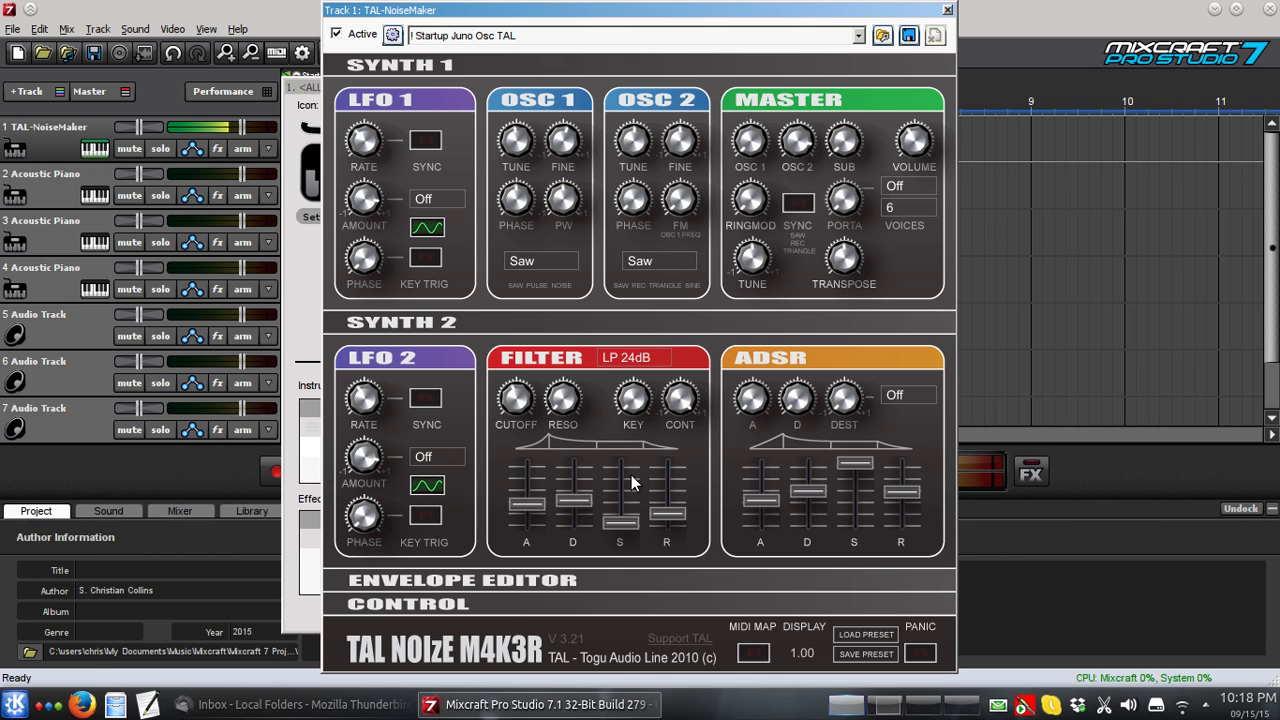
{"action": "left_click_drag", "start_coordinate": [523, 505], "coordinate": [527, 497]}
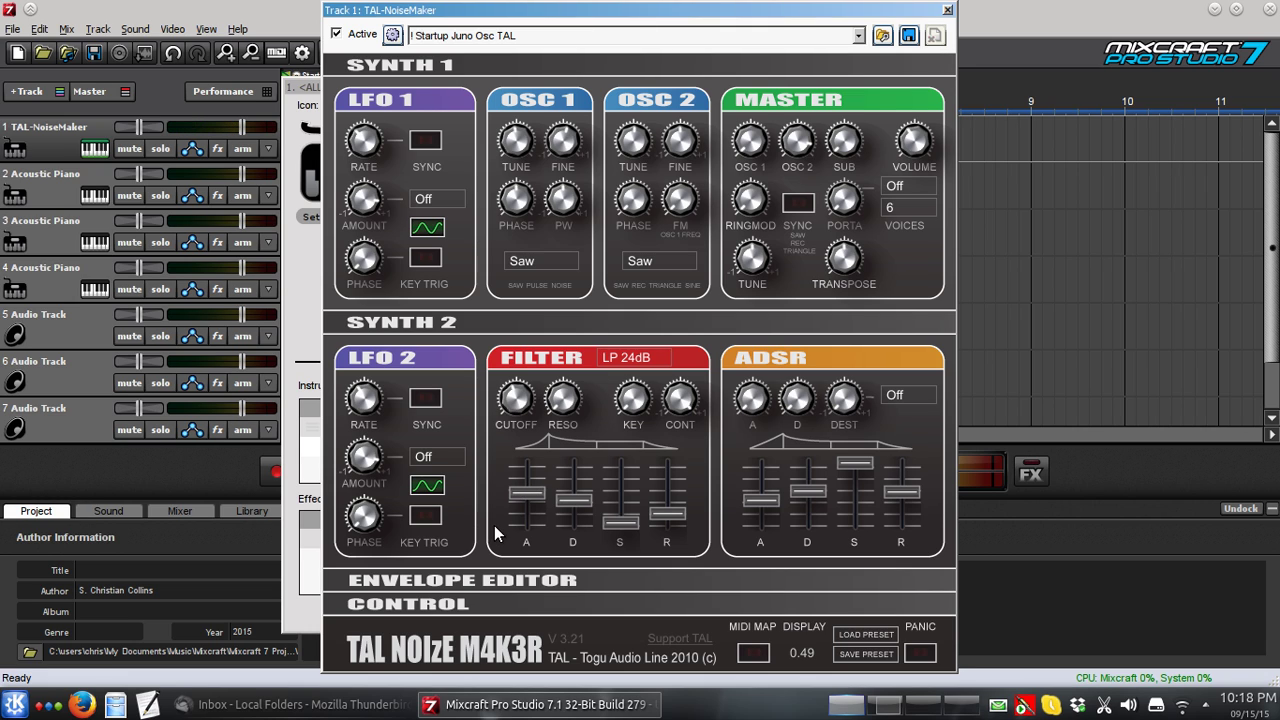
{"action": "left_click_drag", "start_coordinate": [571, 500], "coordinate": [575, 490]}
{"action": "left_click_drag", "start_coordinate": [576, 499], "coordinate": [576, 485]}
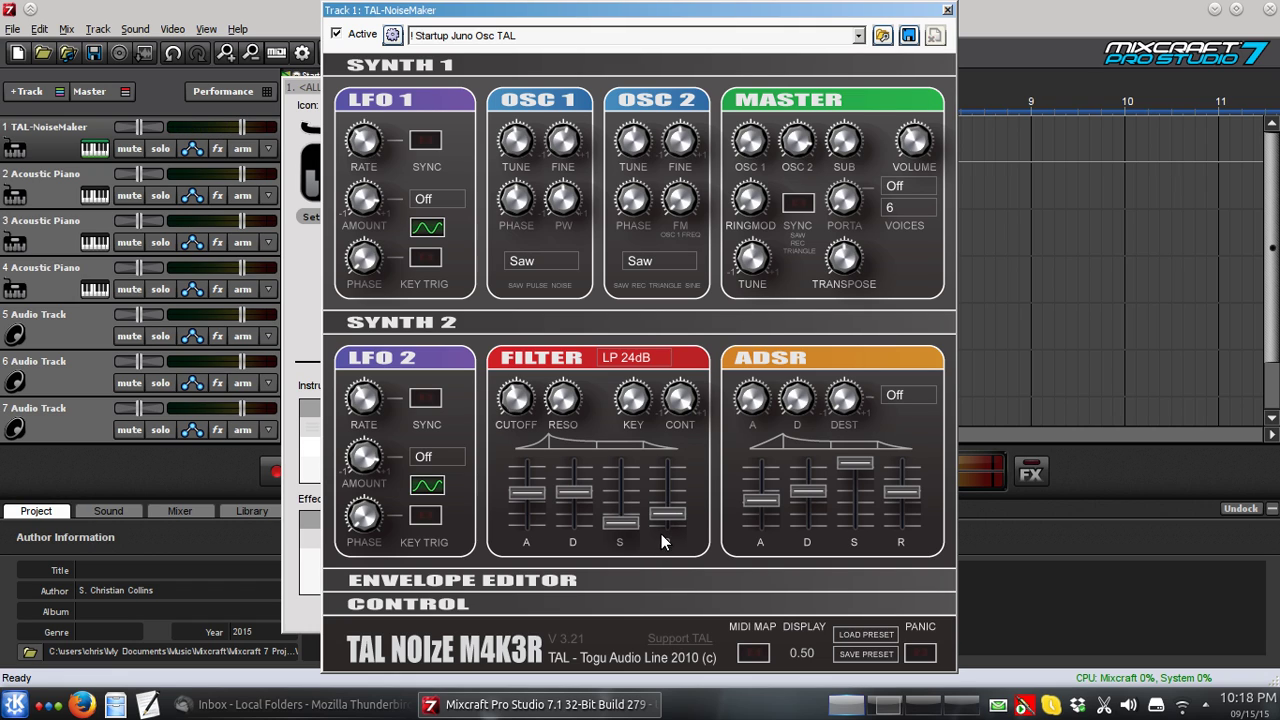
{"action": "left_click_drag", "start_coordinate": [668, 518], "coordinate": [676, 478]}
{"action": "left_click_drag", "start_coordinate": [667, 496], "coordinate": [667, 491]}
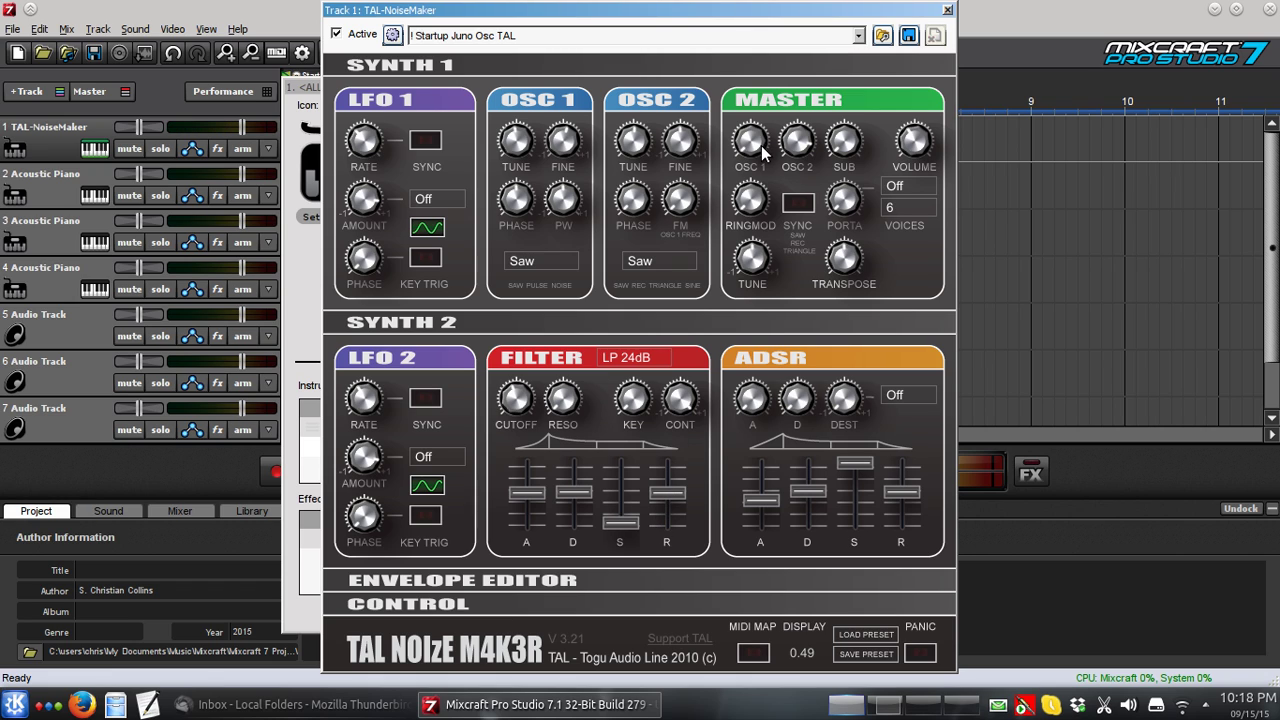
Step: Route LFO 2 to Pan, leaving LFO 1 Off
{"action": "left_click", "coordinate": [743, 121]}
{"action": "left_click", "coordinate": [424, 457]}
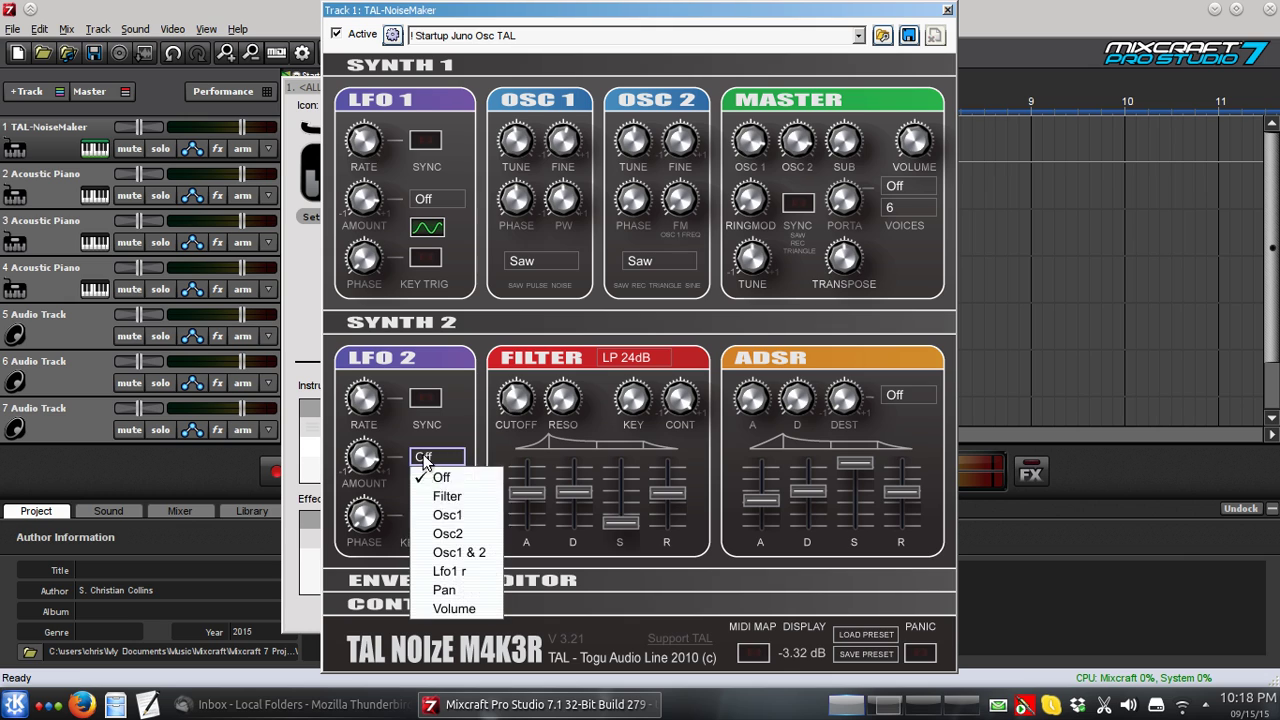
{"action": "left_click", "coordinate": [445, 590]}
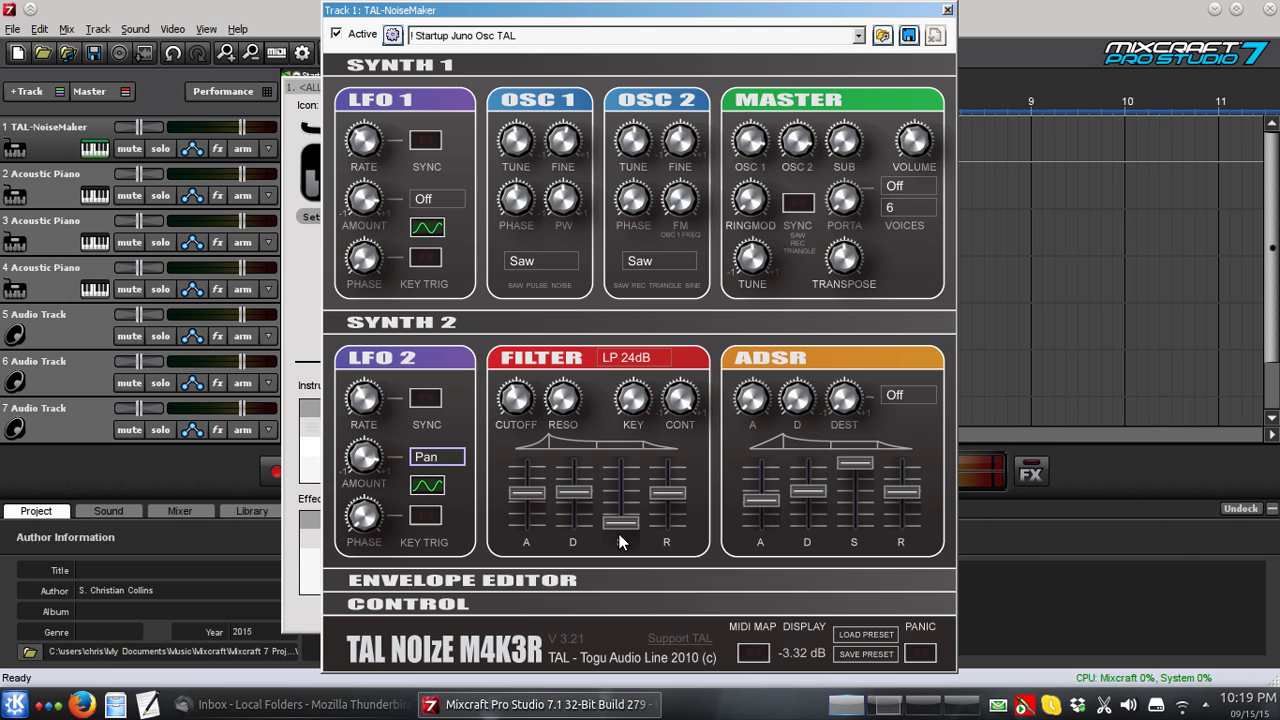
Step: Show the Control section and turn the Reverb wet level up to 0.72
{"action": "left_click", "coordinate": [438, 579]}
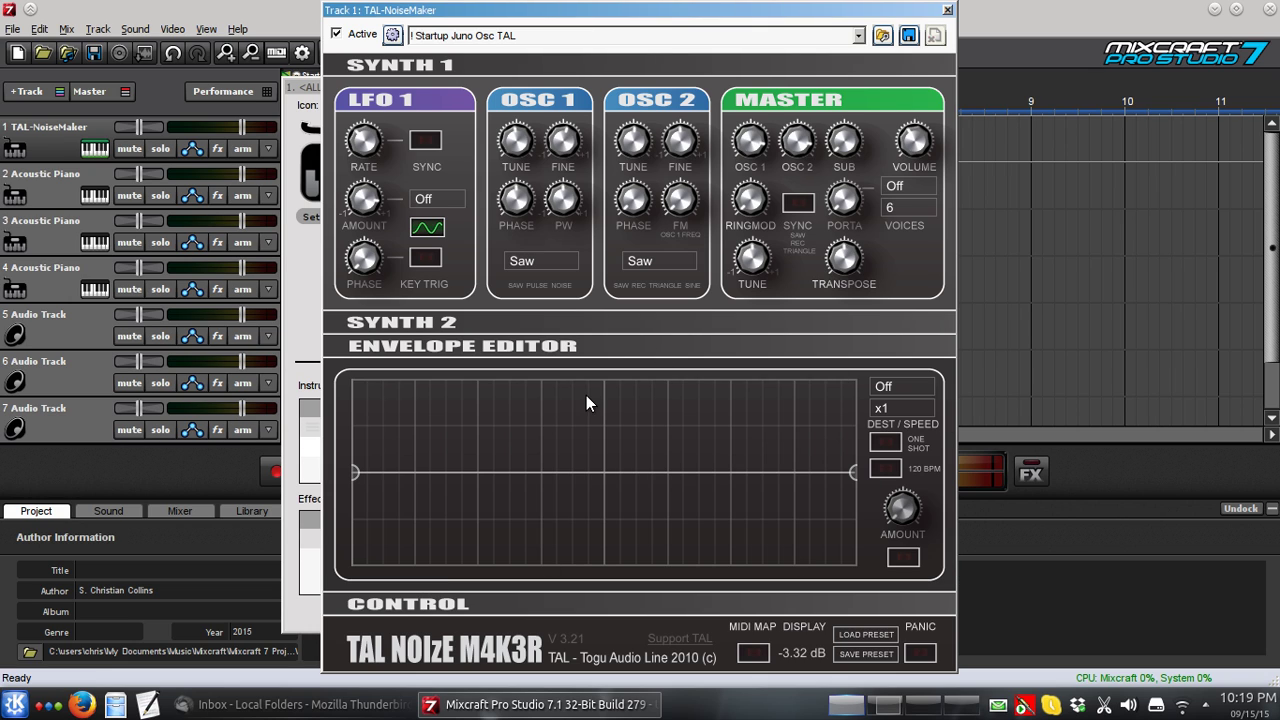
{"action": "left_click", "coordinate": [503, 352]}
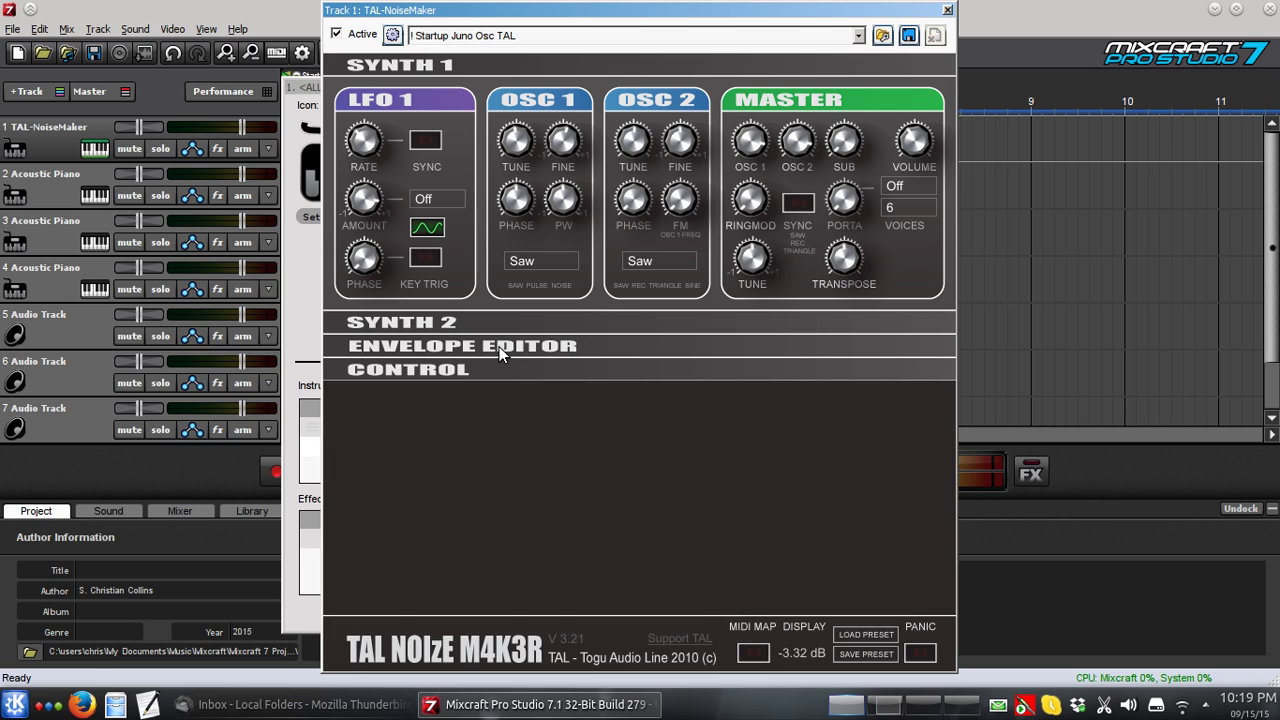
{"action": "left_click", "coordinate": [428, 372]}
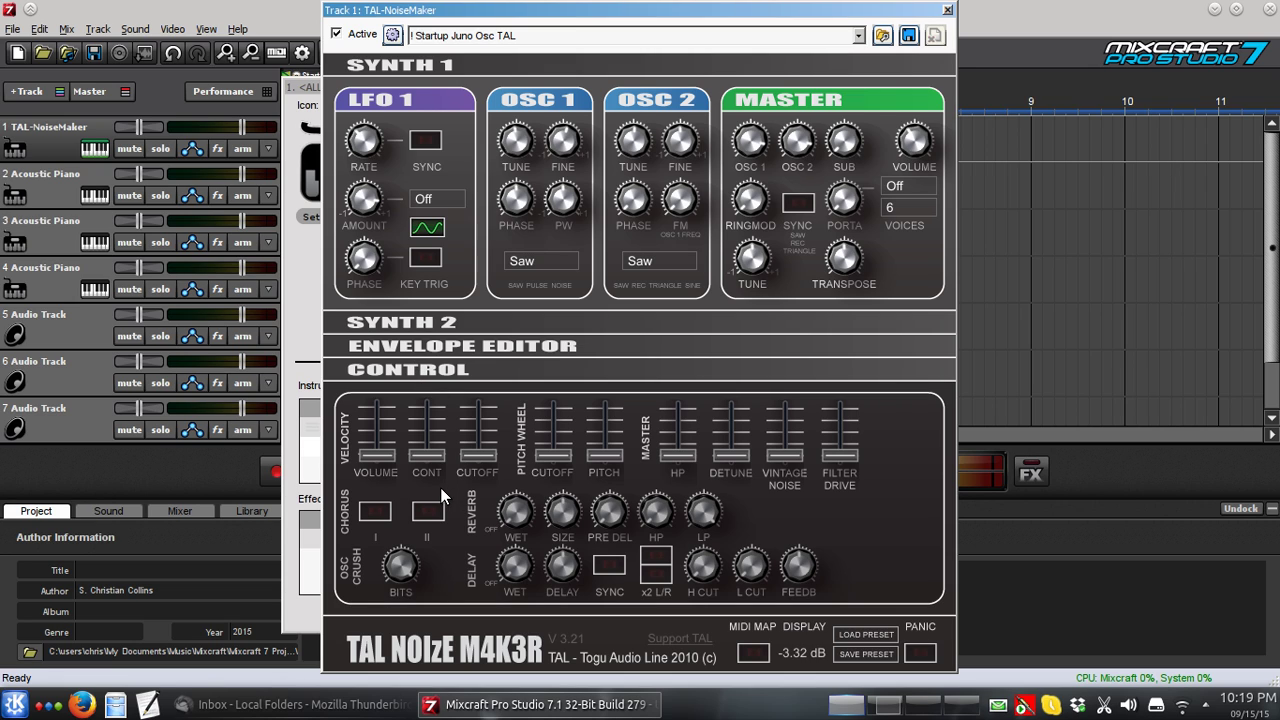
{"action": "left_click", "coordinate": [516, 522]}
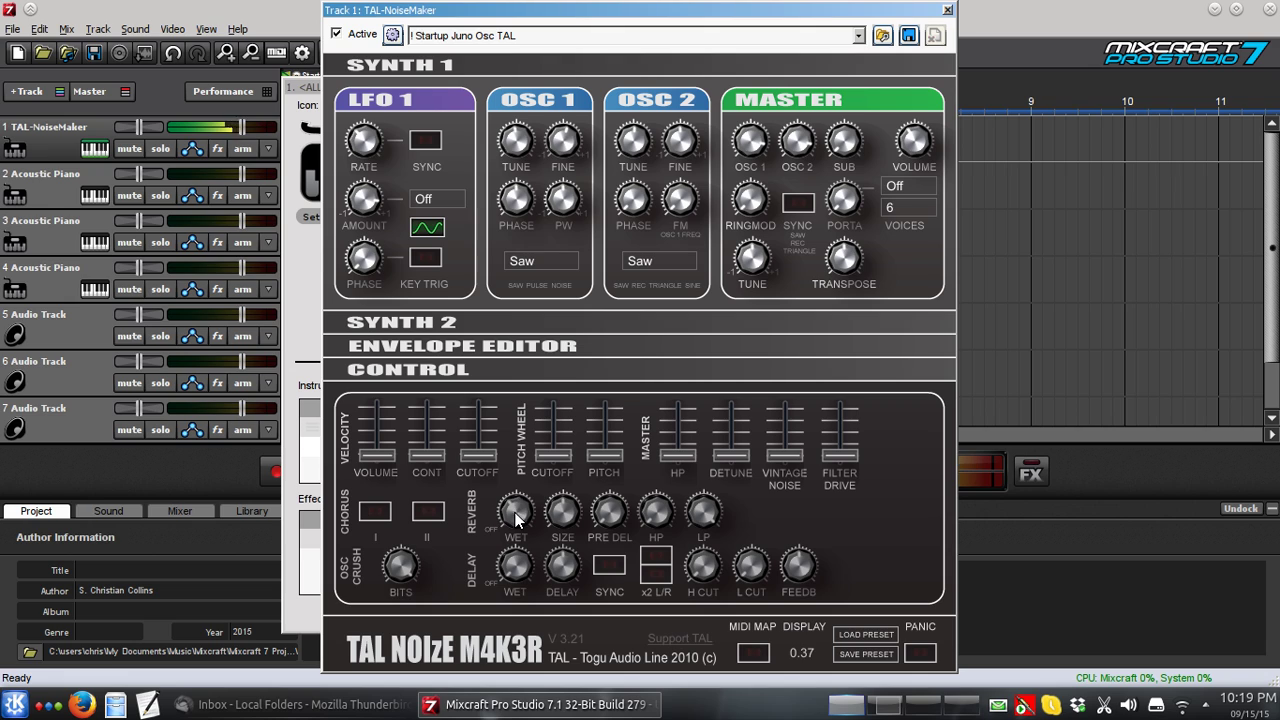
{"action": "left_click", "coordinate": [510, 500]}
{"action": "left_click_drag", "start_coordinate": [512, 512], "coordinate": [512, 463]}
Step: Set Delay wet, a delay time of about 300 ms, and enable x2 L/R
{"action": "left_click", "coordinate": [516, 562]}
{"action": "left_click_drag", "start_coordinate": [516, 562], "coordinate": [500, 485]}
{"action": "left_click_drag", "start_coordinate": [524, 570], "coordinate": [520, 603]}
{"action": "mouse_move", "coordinate": [568, 566]}
{"action": "left_mouse_down"}
{"action": "mouse_move", "coordinate": [568, 608]}
{"action": "mouse_move", "coordinate": [566, 580]}
{"action": "left_mouse_up"}
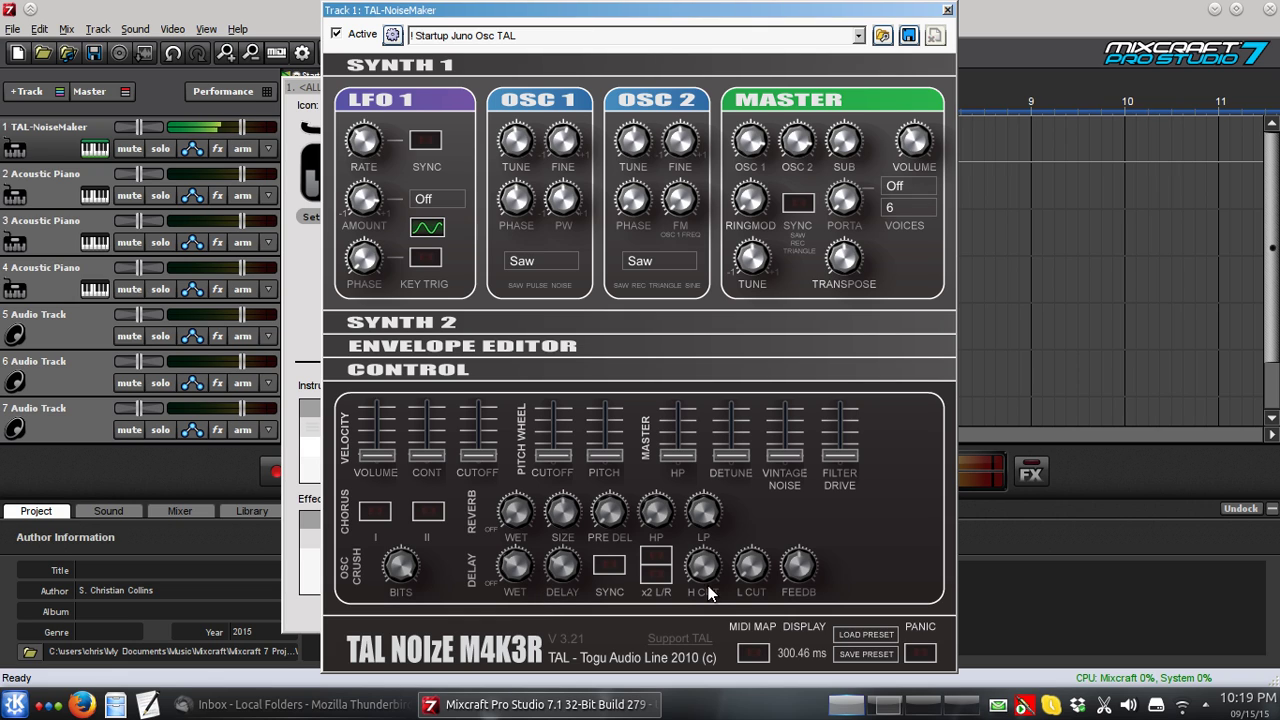
{"action": "left_click", "coordinate": [802, 564]}
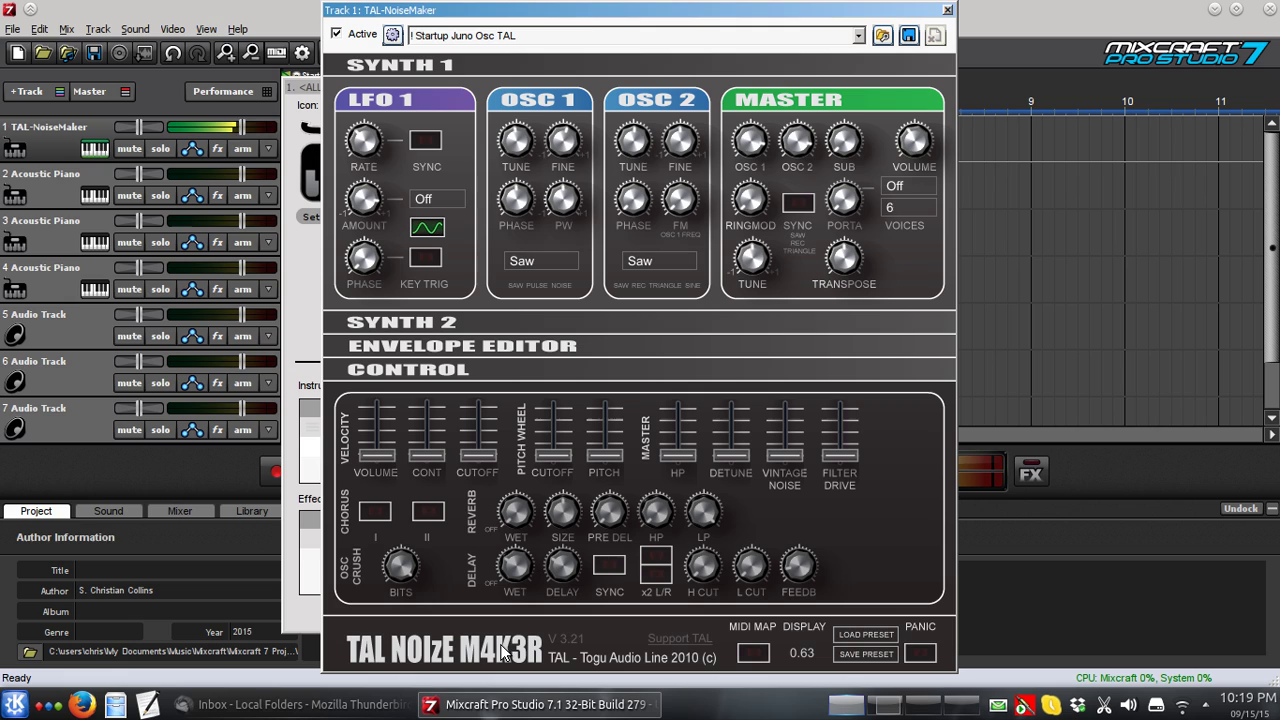
{"action": "left_click", "coordinate": [659, 576]}
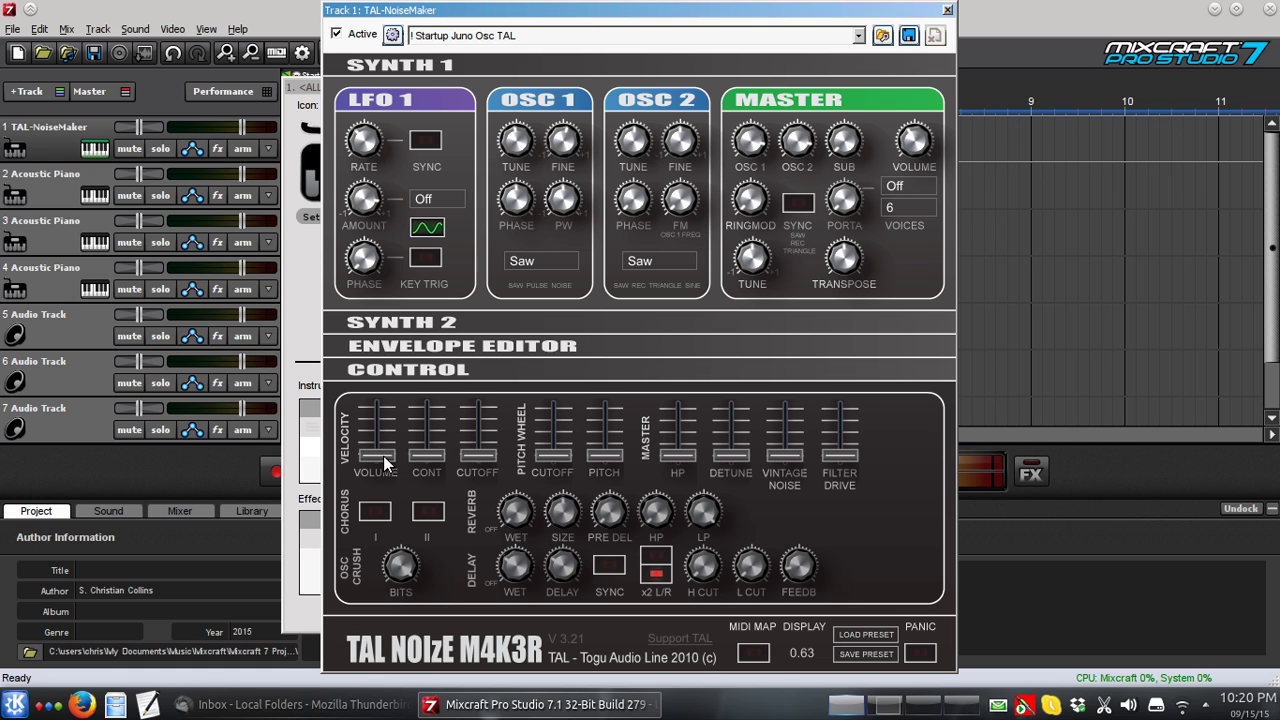
Step: Drop velocity-to-volume sensitivity to zero and set the contour and cutoff velocity faders
{"action": "left_click_drag", "start_coordinate": [379, 459], "coordinate": [400, 186]}
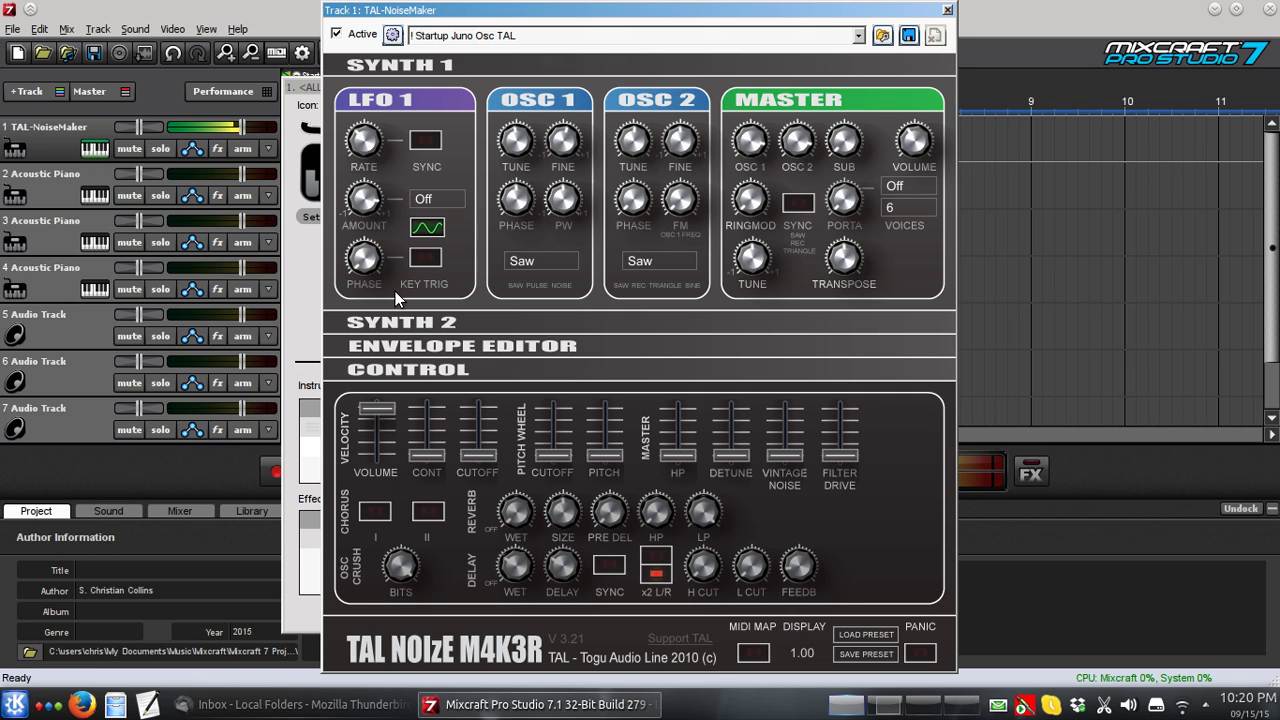
{"action": "left_click_drag", "start_coordinate": [375, 418], "coordinate": [433, 288]}
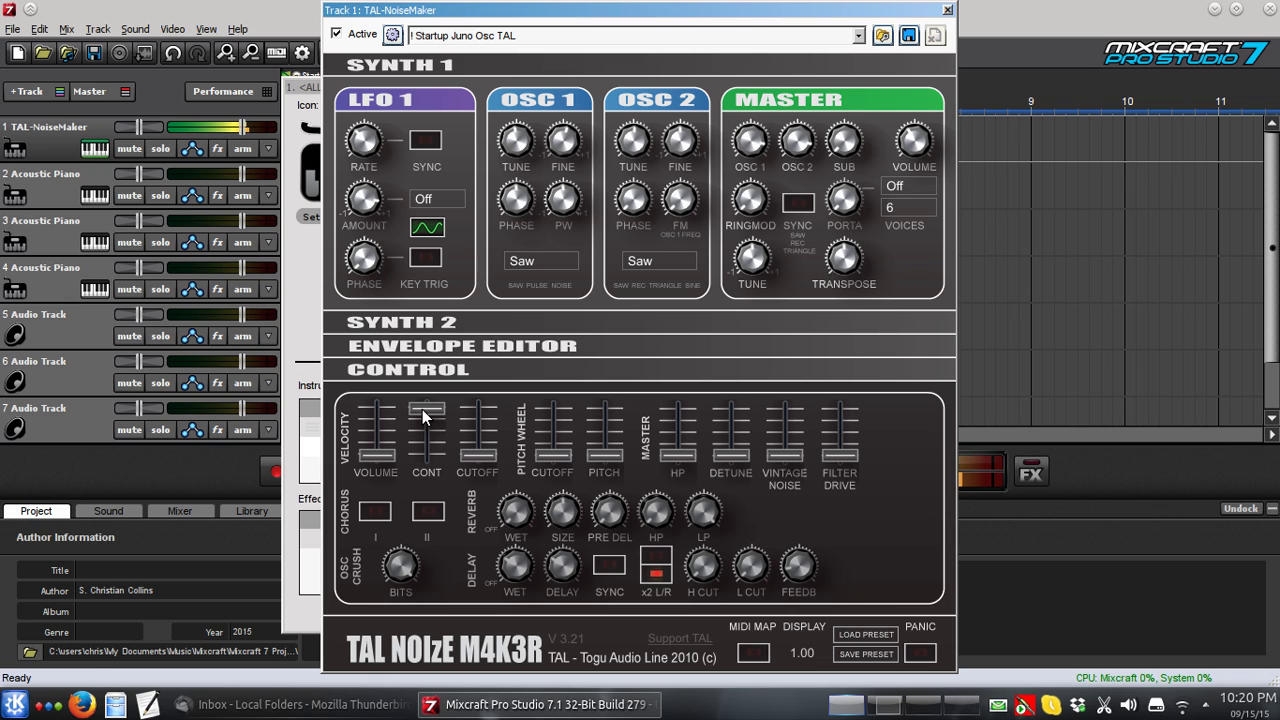
{"action": "left_click_drag", "start_coordinate": [423, 407], "coordinate": [430, 458]}
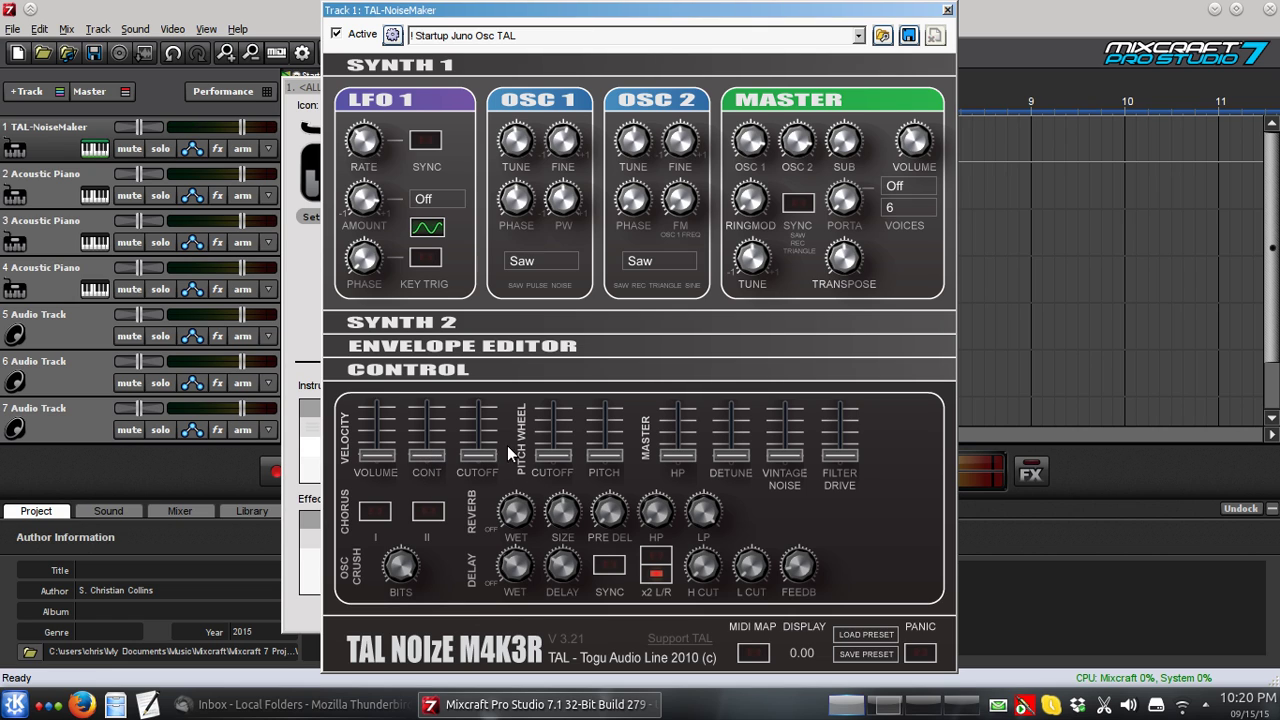
{"action": "left_click_drag", "start_coordinate": [482, 454], "coordinate": [480, 422]}
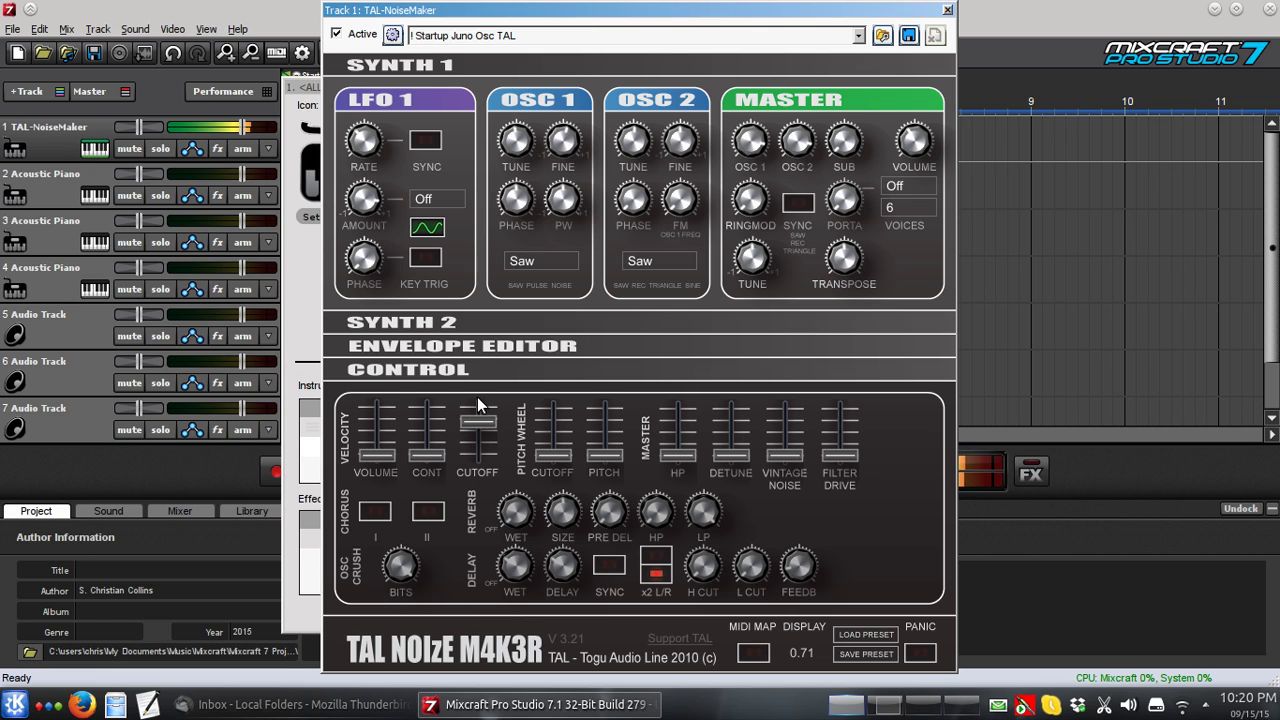
Step: Nudge Synth 2's filter cutoff to 0.22, then return velocity-to-cutoff sensitivity to zero
{"action": "left_click", "coordinate": [417, 319]}
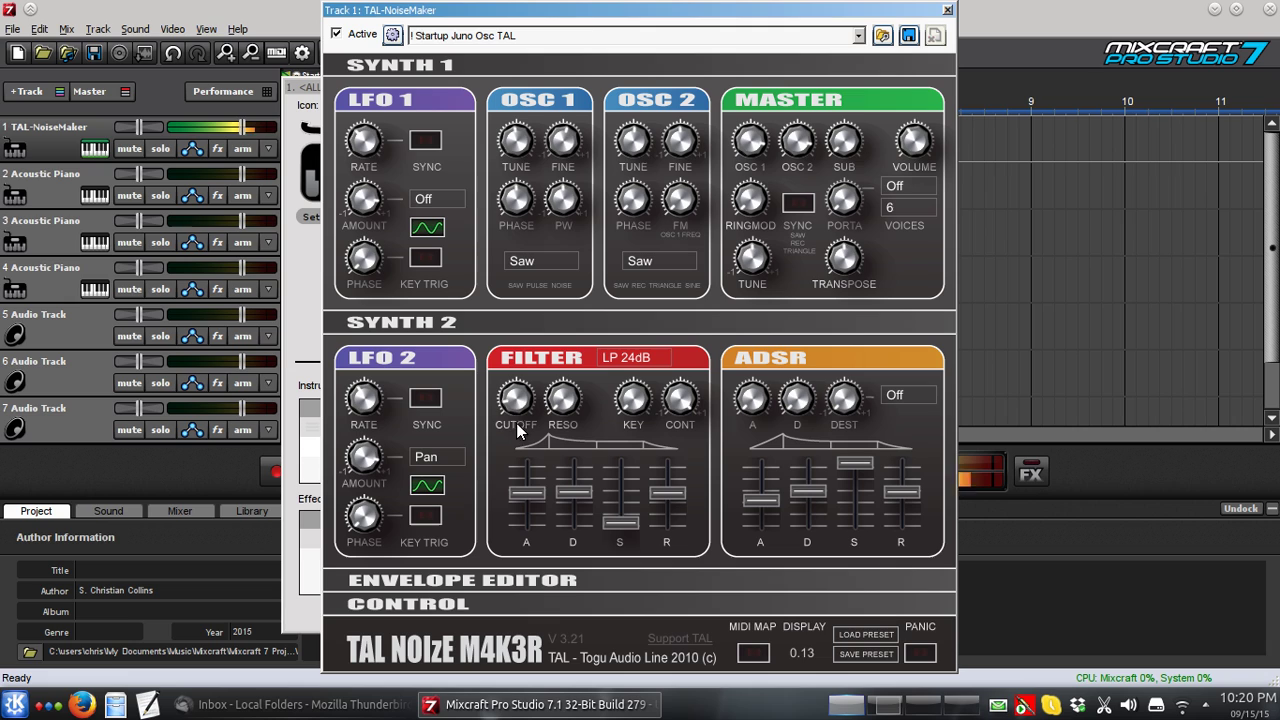
{"action": "mouse_move", "coordinate": [515, 400]}
{"action": "left_mouse_down"}
{"action": "mouse_move", "coordinate": [510, 386]}
{"action": "mouse_move", "coordinate": [515, 402]}
{"action": "left_mouse_up"}
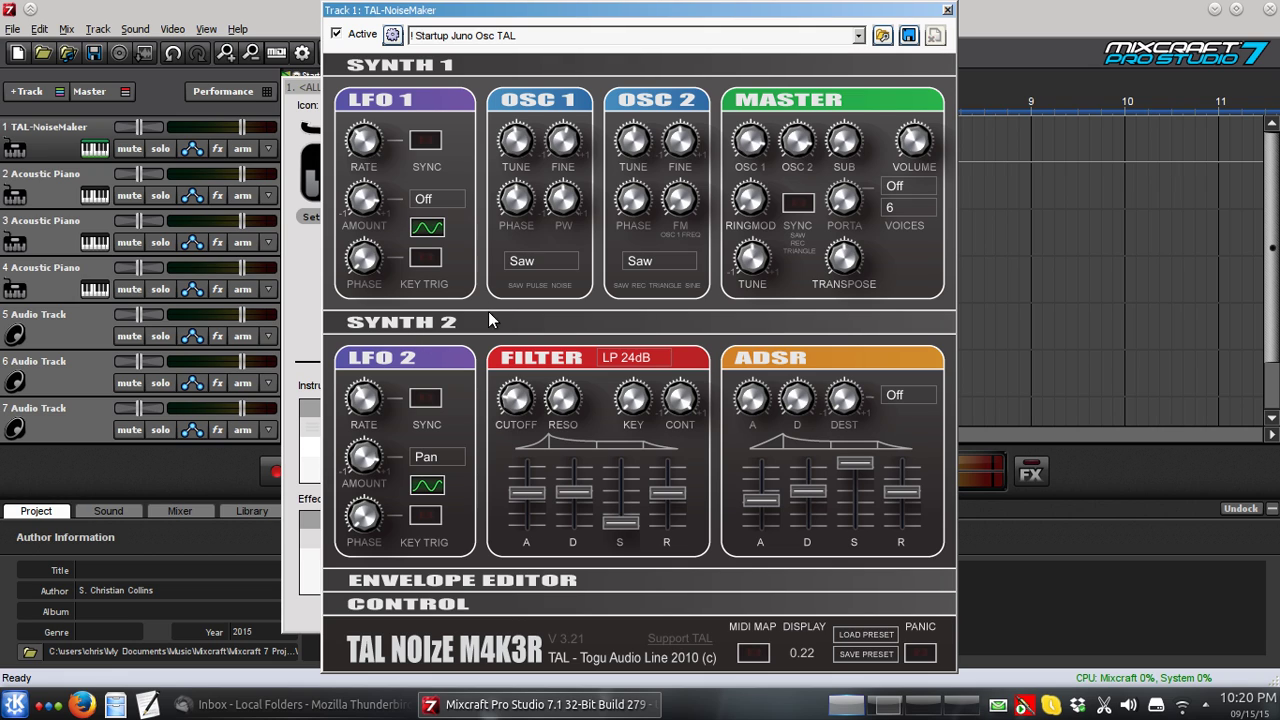
{"action": "left_click", "coordinate": [427, 604]}
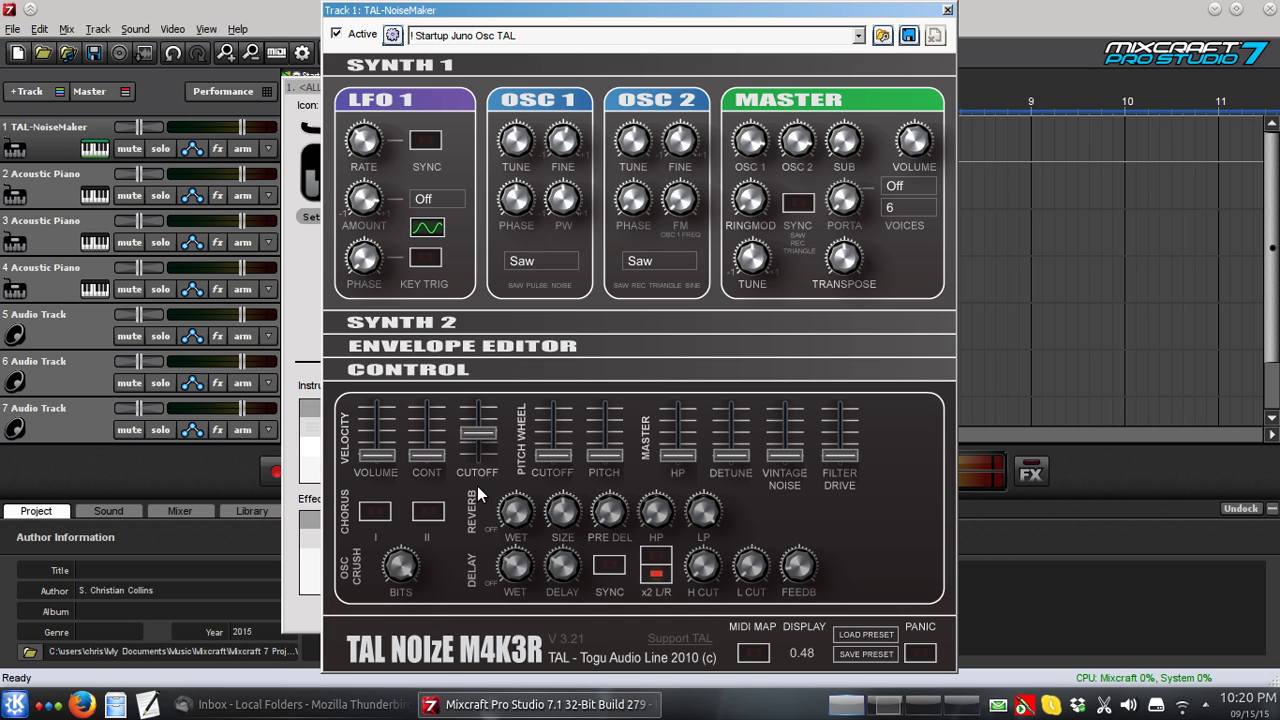
{"action": "left_click_drag", "start_coordinate": [477, 486], "coordinate": [409, 304]}
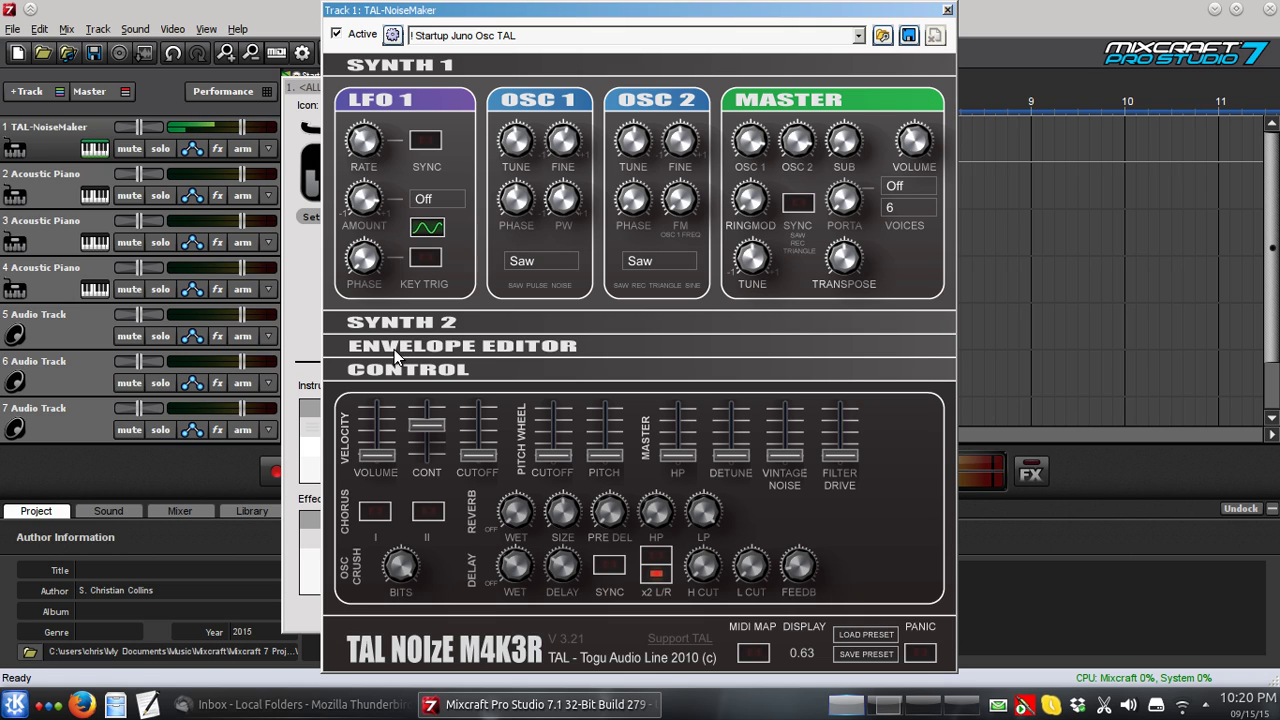
Step: Expand TAL-NoiseMaker's Synth 2 section to show LFO 2, the LP 24dB filter and ADSR
{"action": "left_click", "coordinate": [408, 322]}
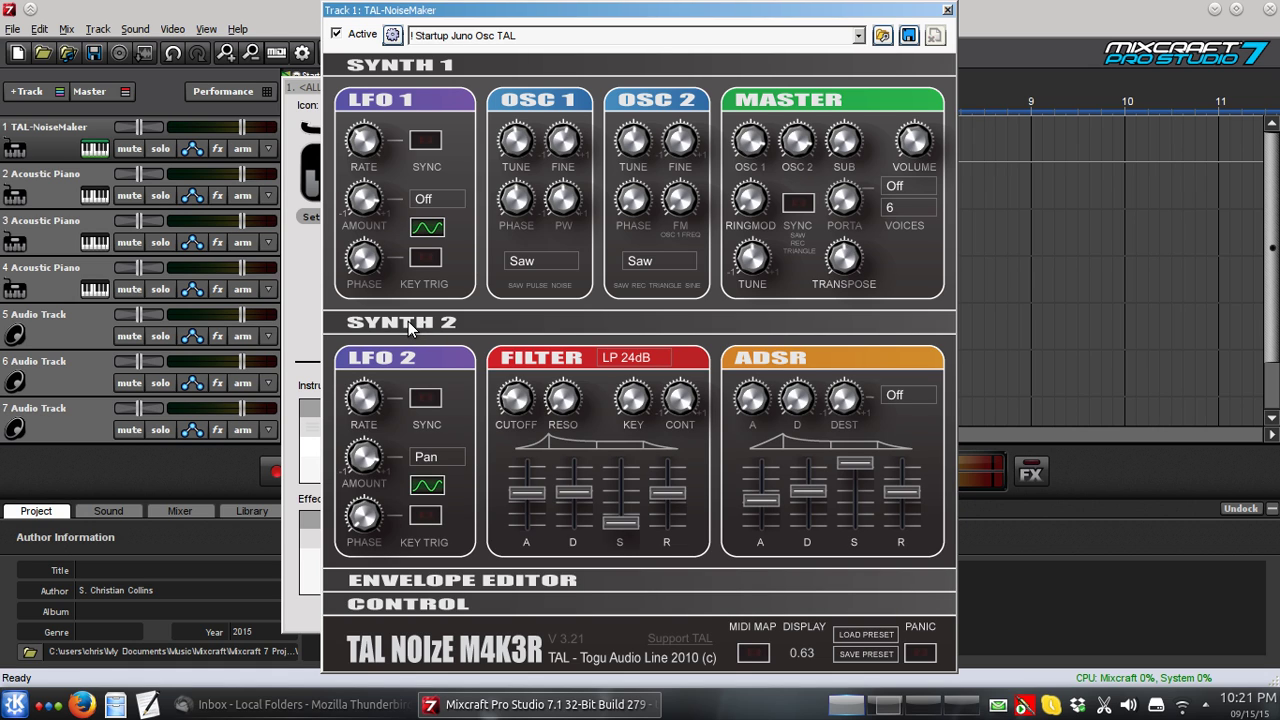